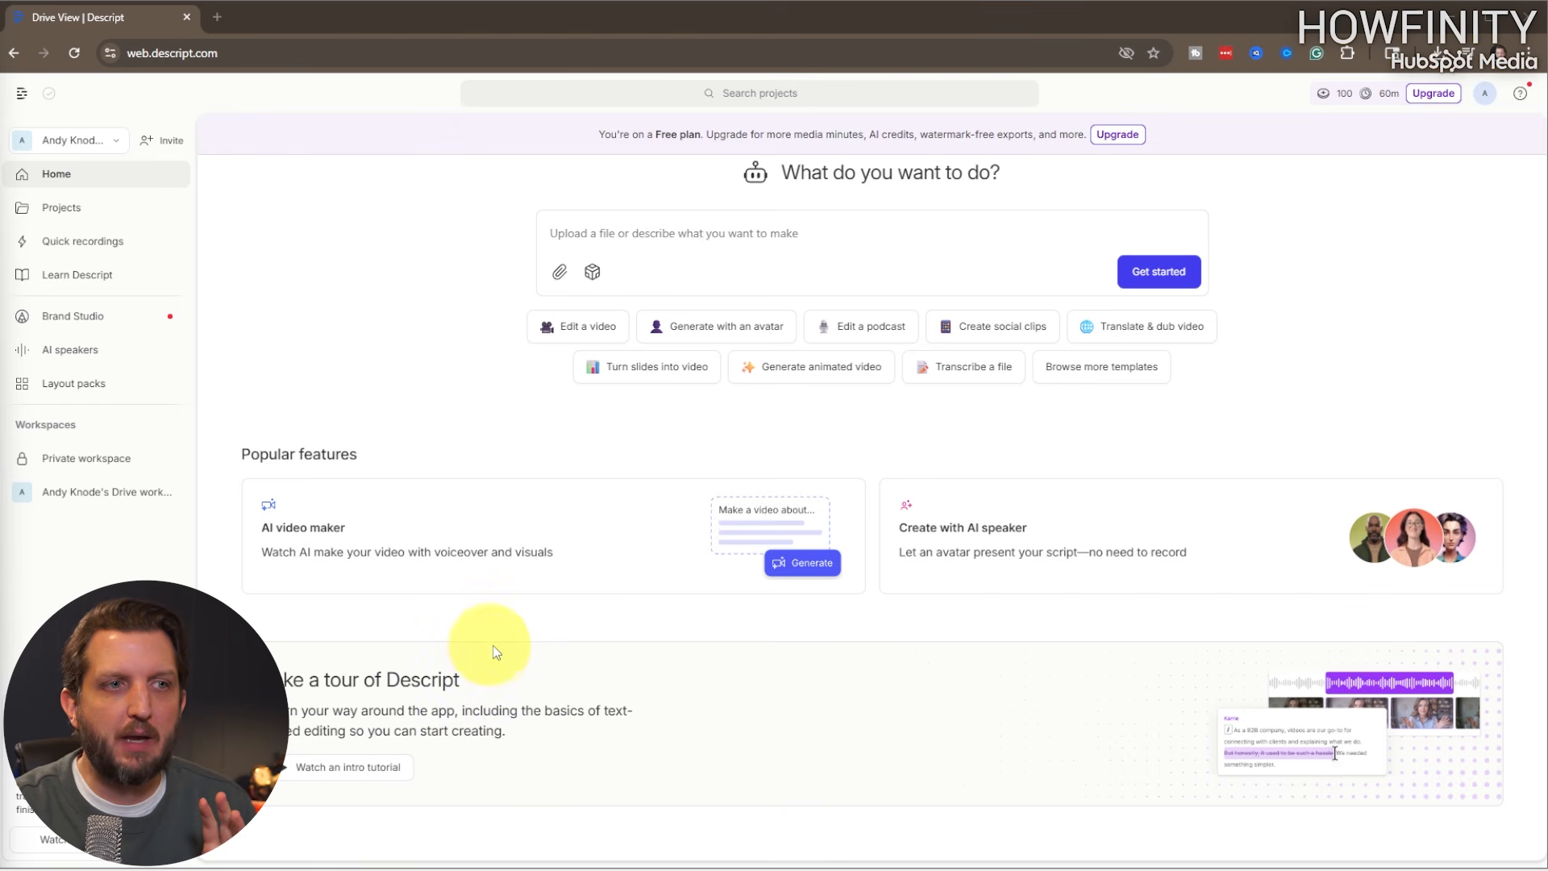
Start the AI video maker using an uploaded file as the source and browse for the A-roll recording
{"action": "scroll", "coordinate": [493, 648], "scroll_direction": "up", "scroll_amount": 1}
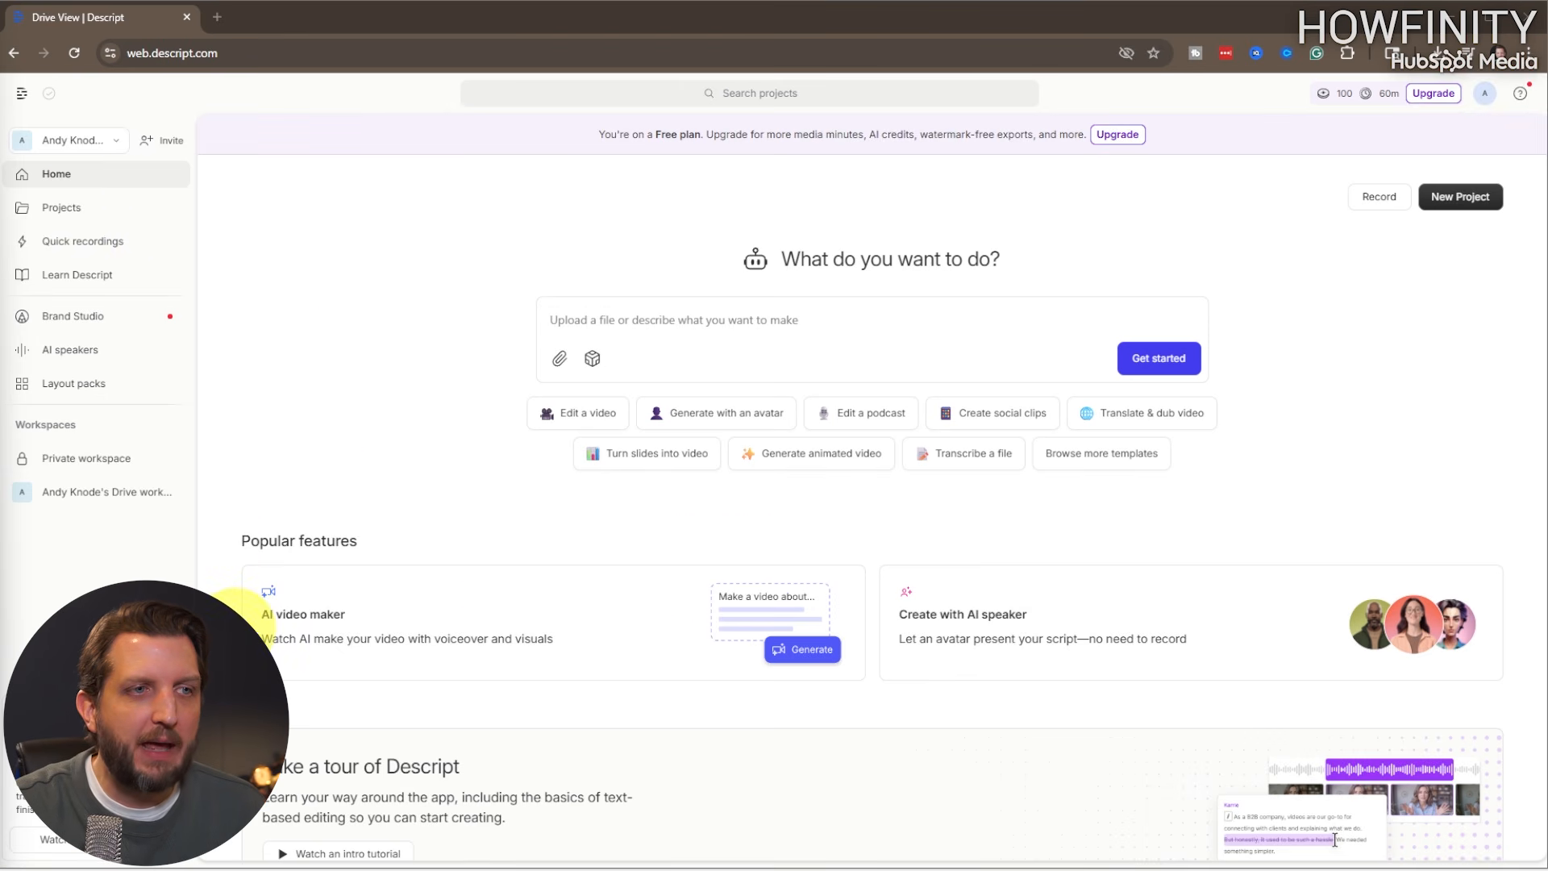
{"action": "left_click", "coordinate": [800, 650]}
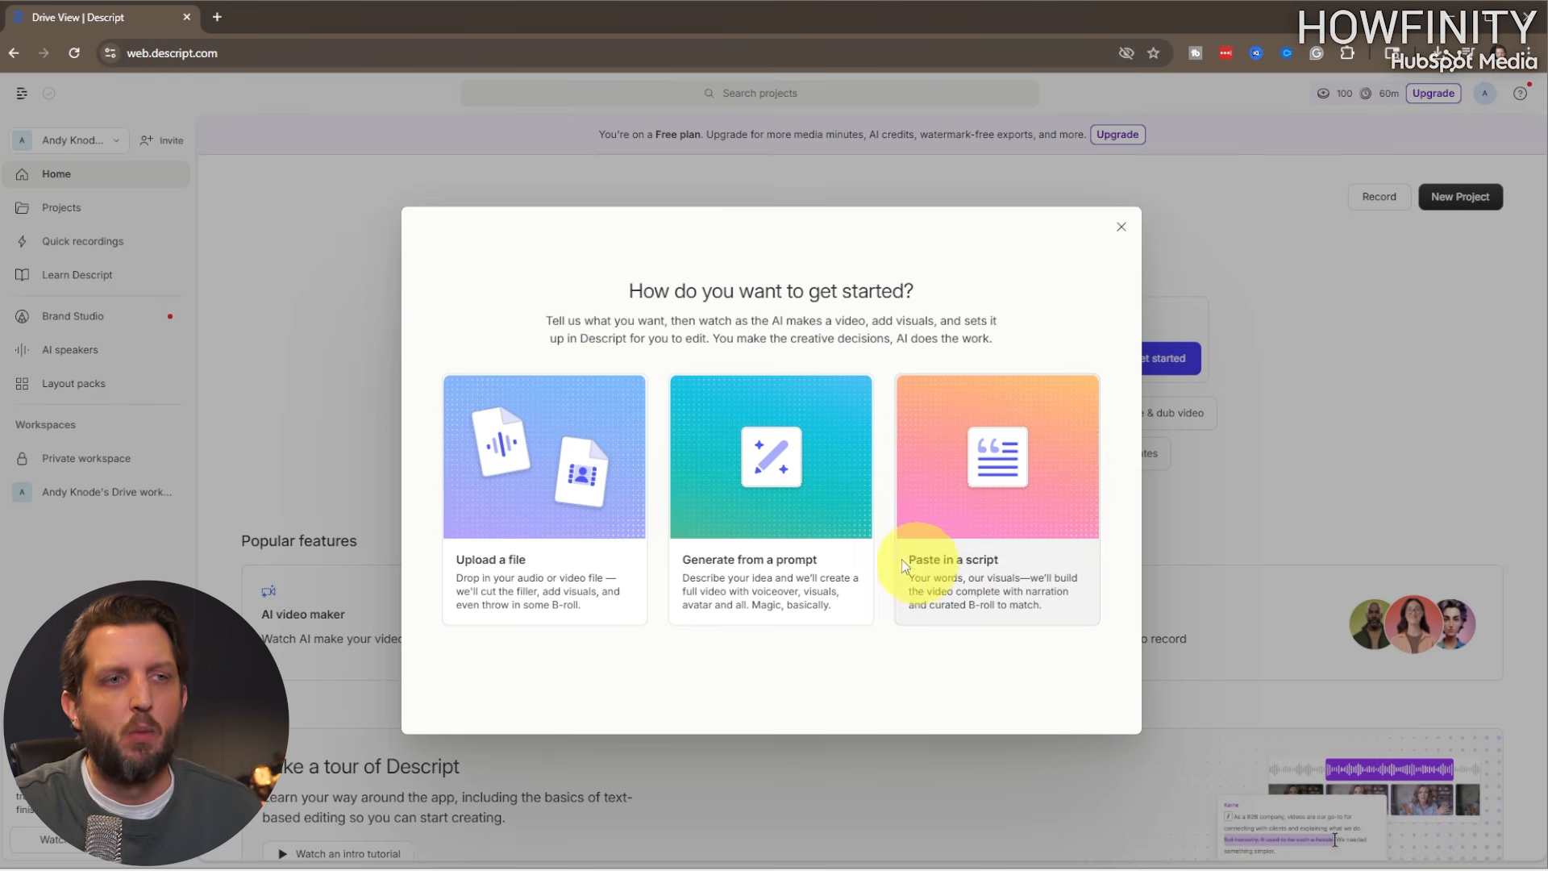
{"action": "left_click", "coordinate": [544, 570]}
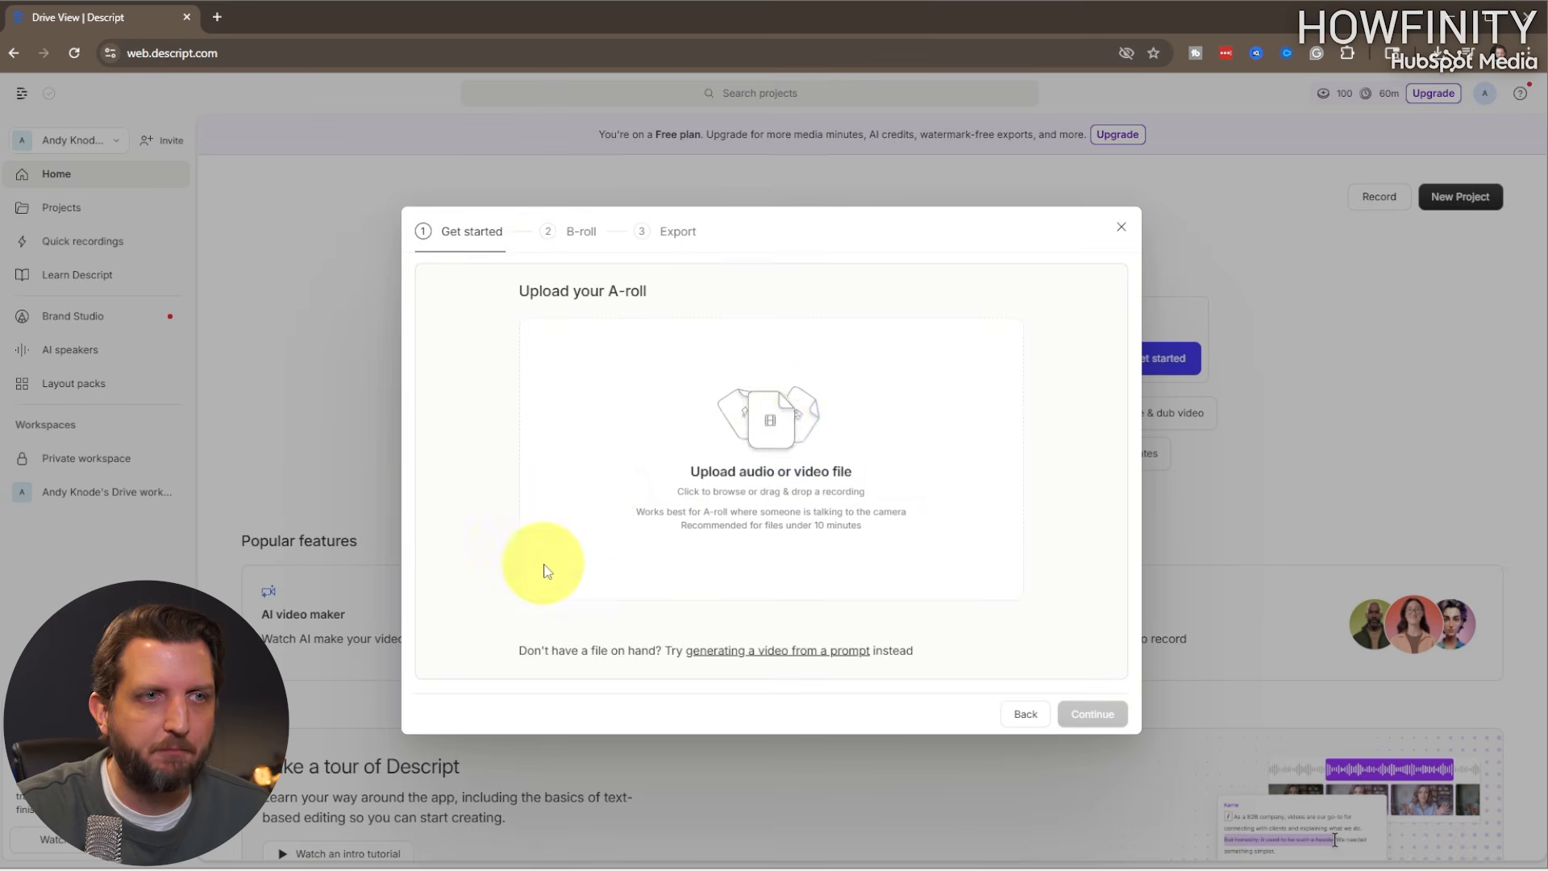
{"action": "left_click", "coordinate": [780, 441]}
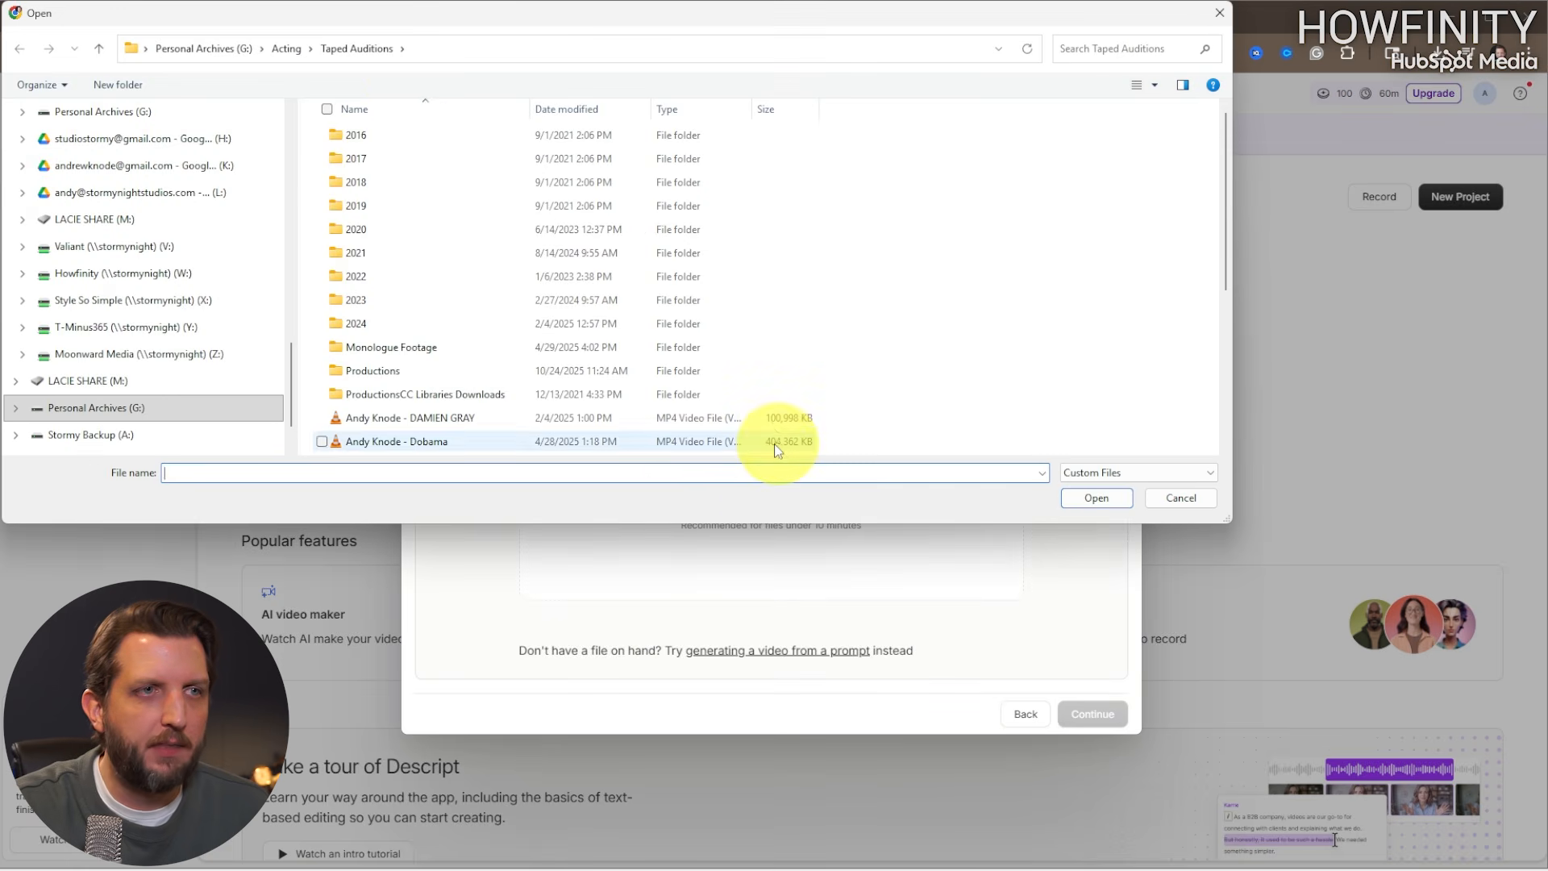
Upload the IMG_7105 video from the MMs1001-1005 folder, inside 01_MM_Footage and MM_Shorts on the Moonward Media drive, as the A-roll
{"action": "left_click", "coordinate": [205, 49]}
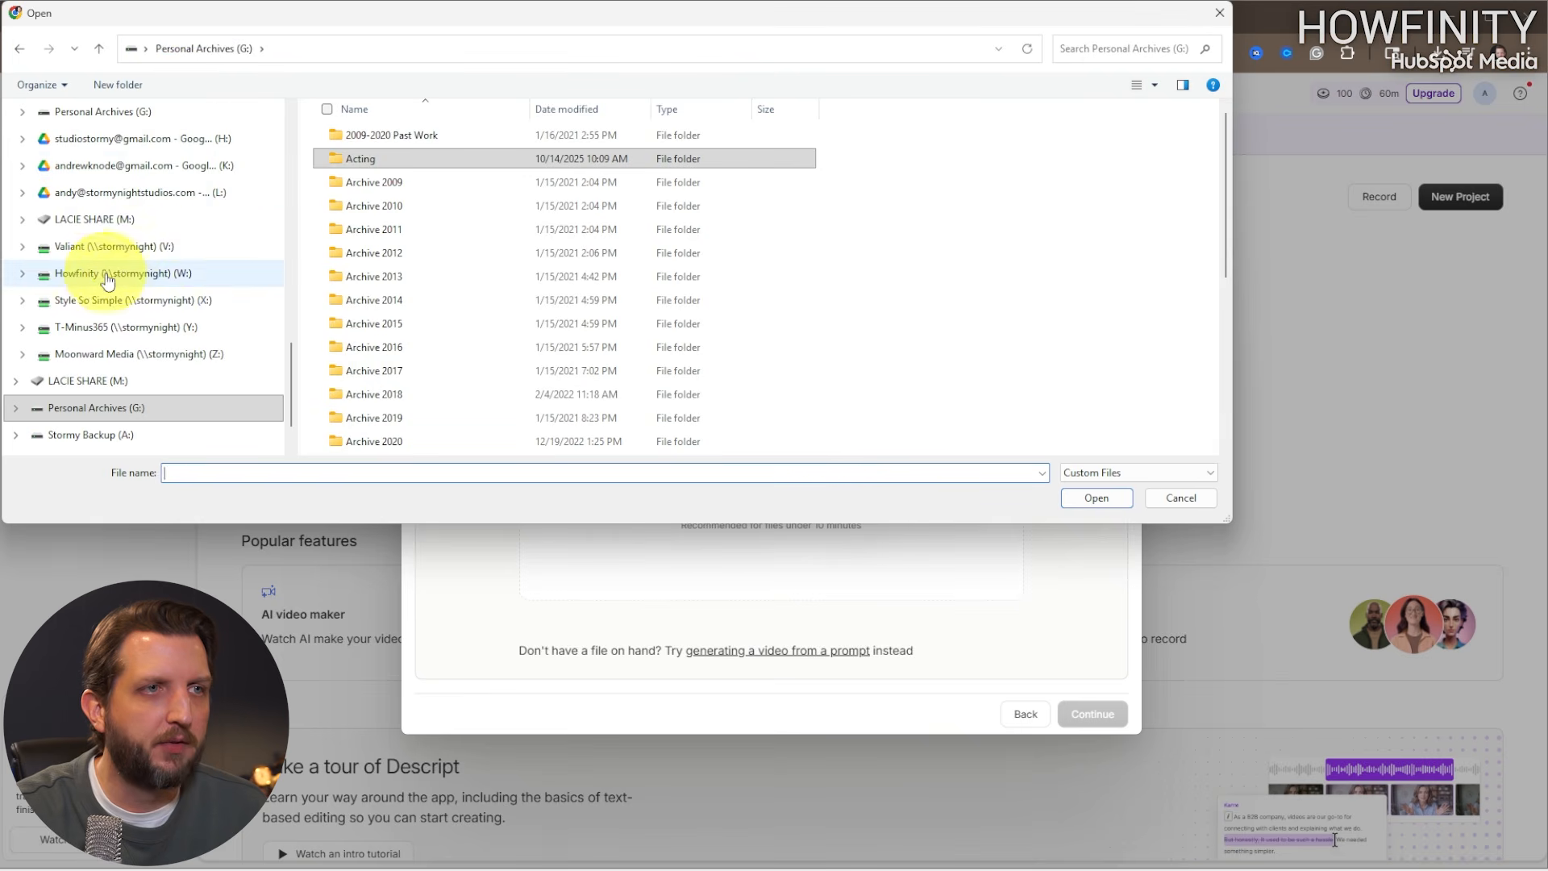
{"action": "left_click", "coordinate": [138, 354]}
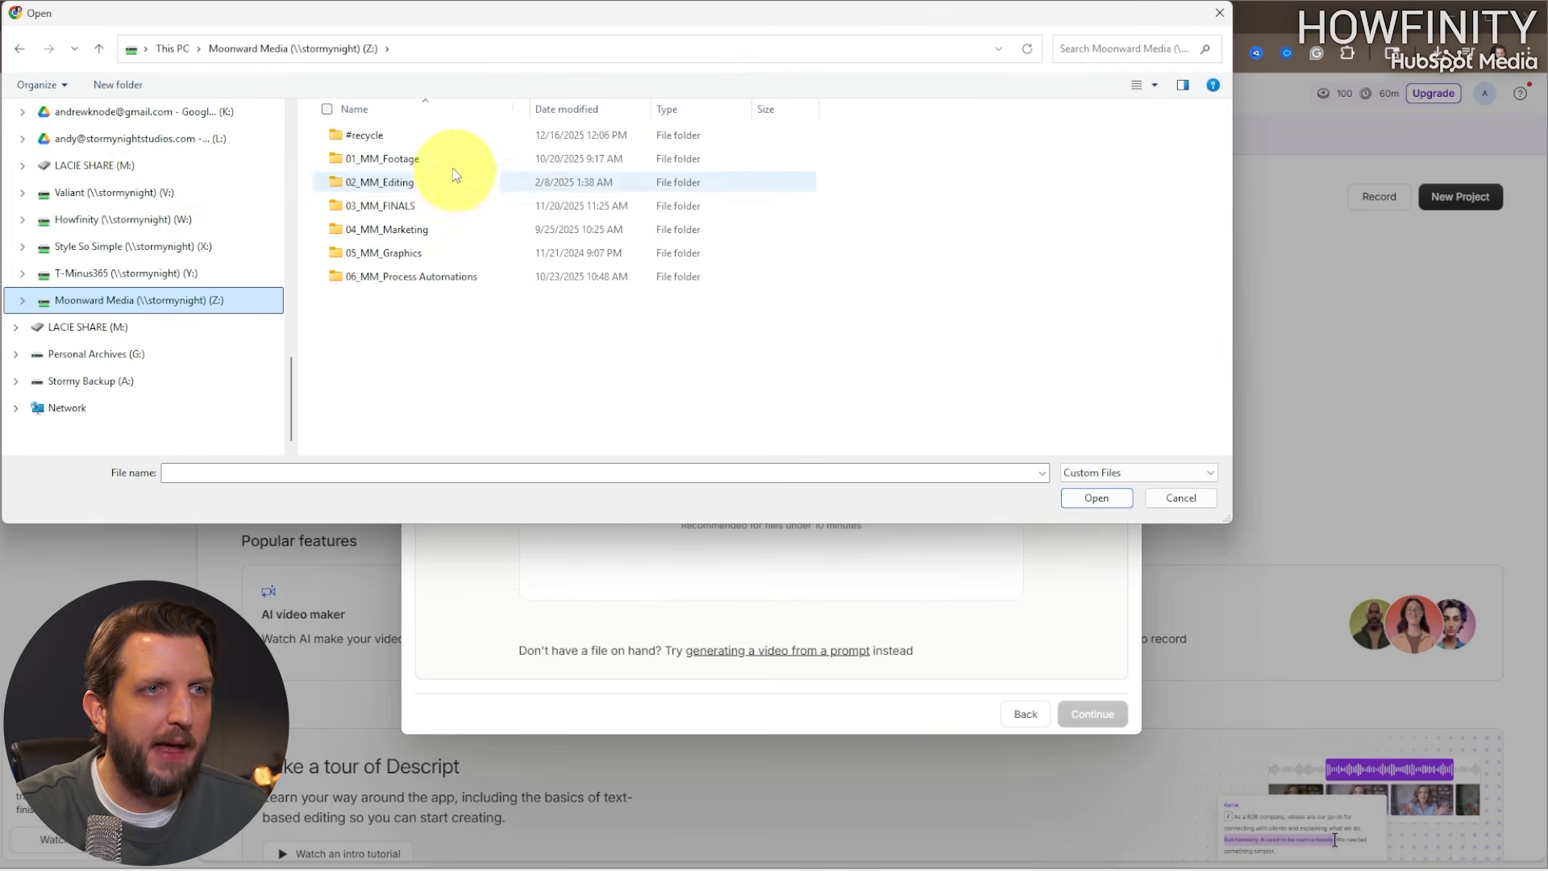
{"action": "left_click", "coordinate": [427, 161]}
{"action": "double_click", "coordinate": [416, 159]}
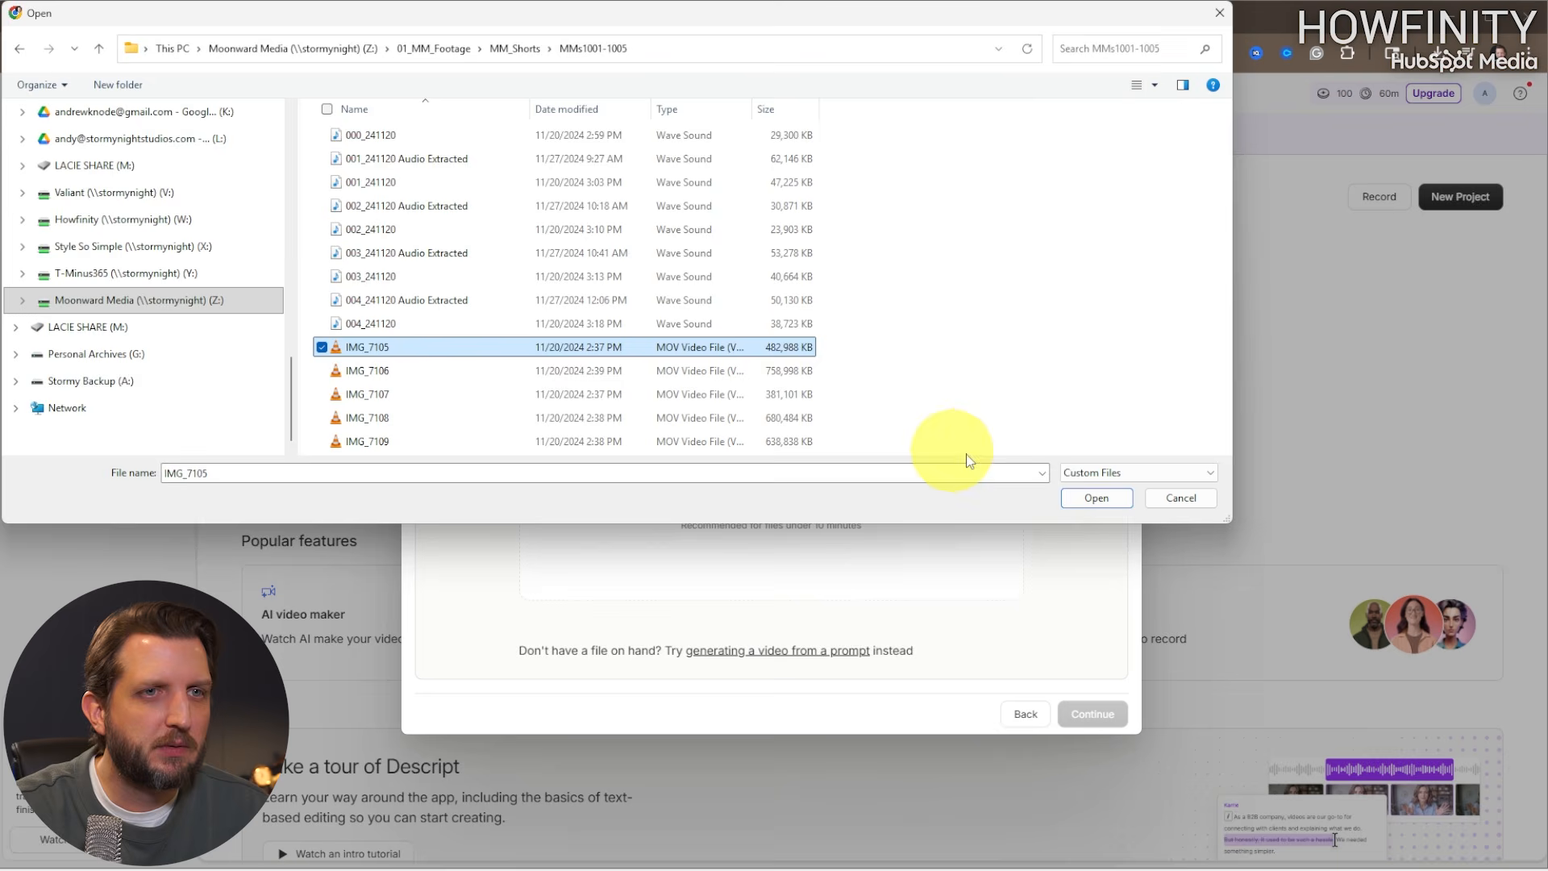
{"action": "left_click", "coordinate": [1080, 498]}
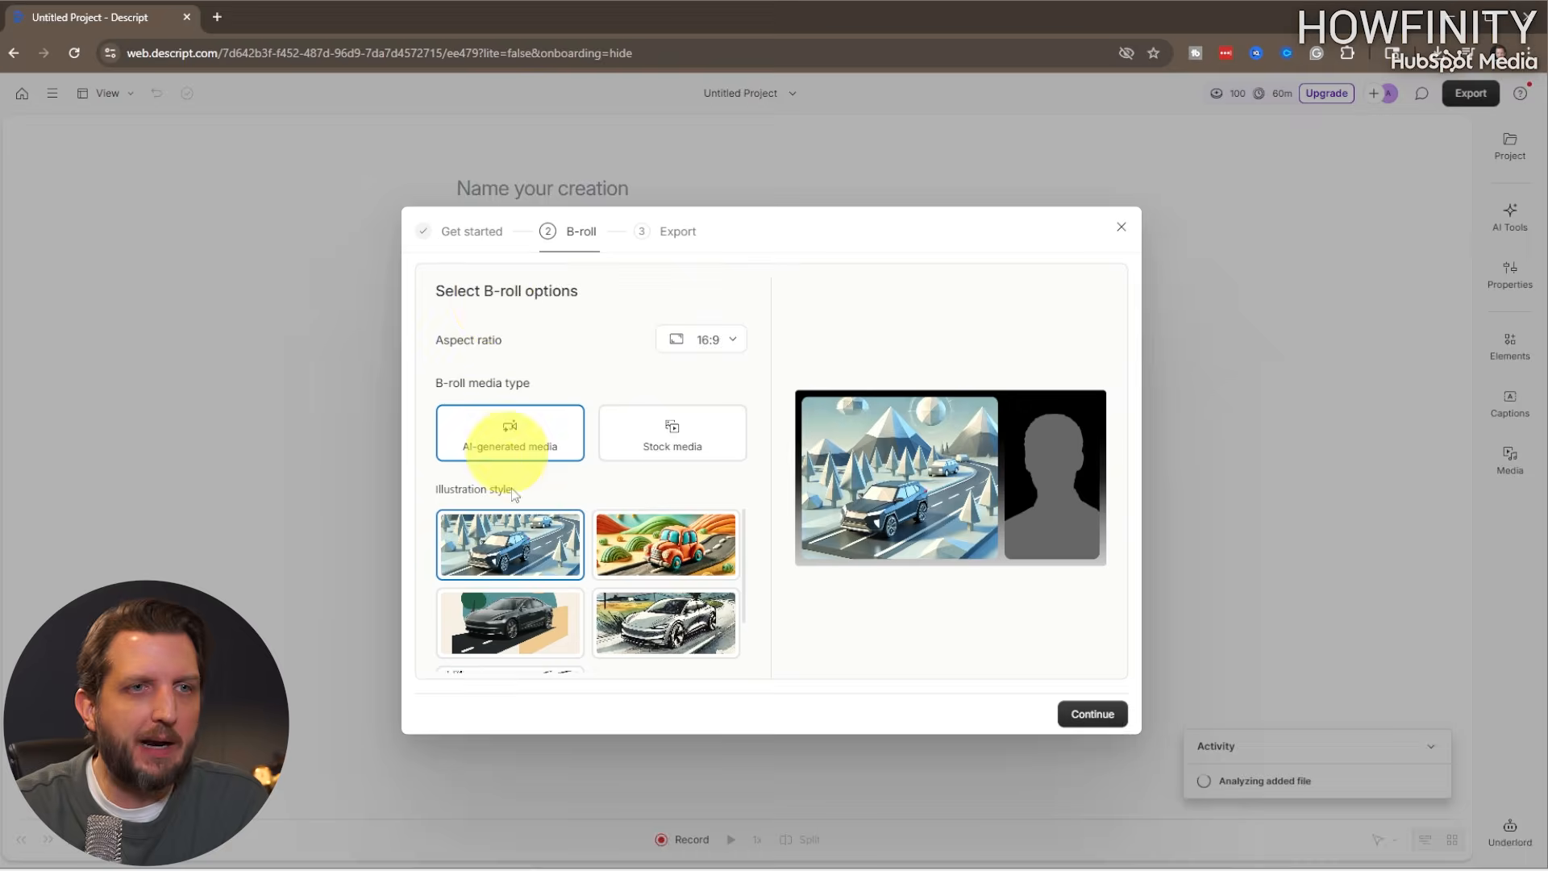
Set the B-roll options to Portrait (9:16) aspect ratio and stock media, and generate the video
{"action": "left_click", "coordinate": [722, 339]}
{"action": "left_click", "coordinate": [715, 375]}
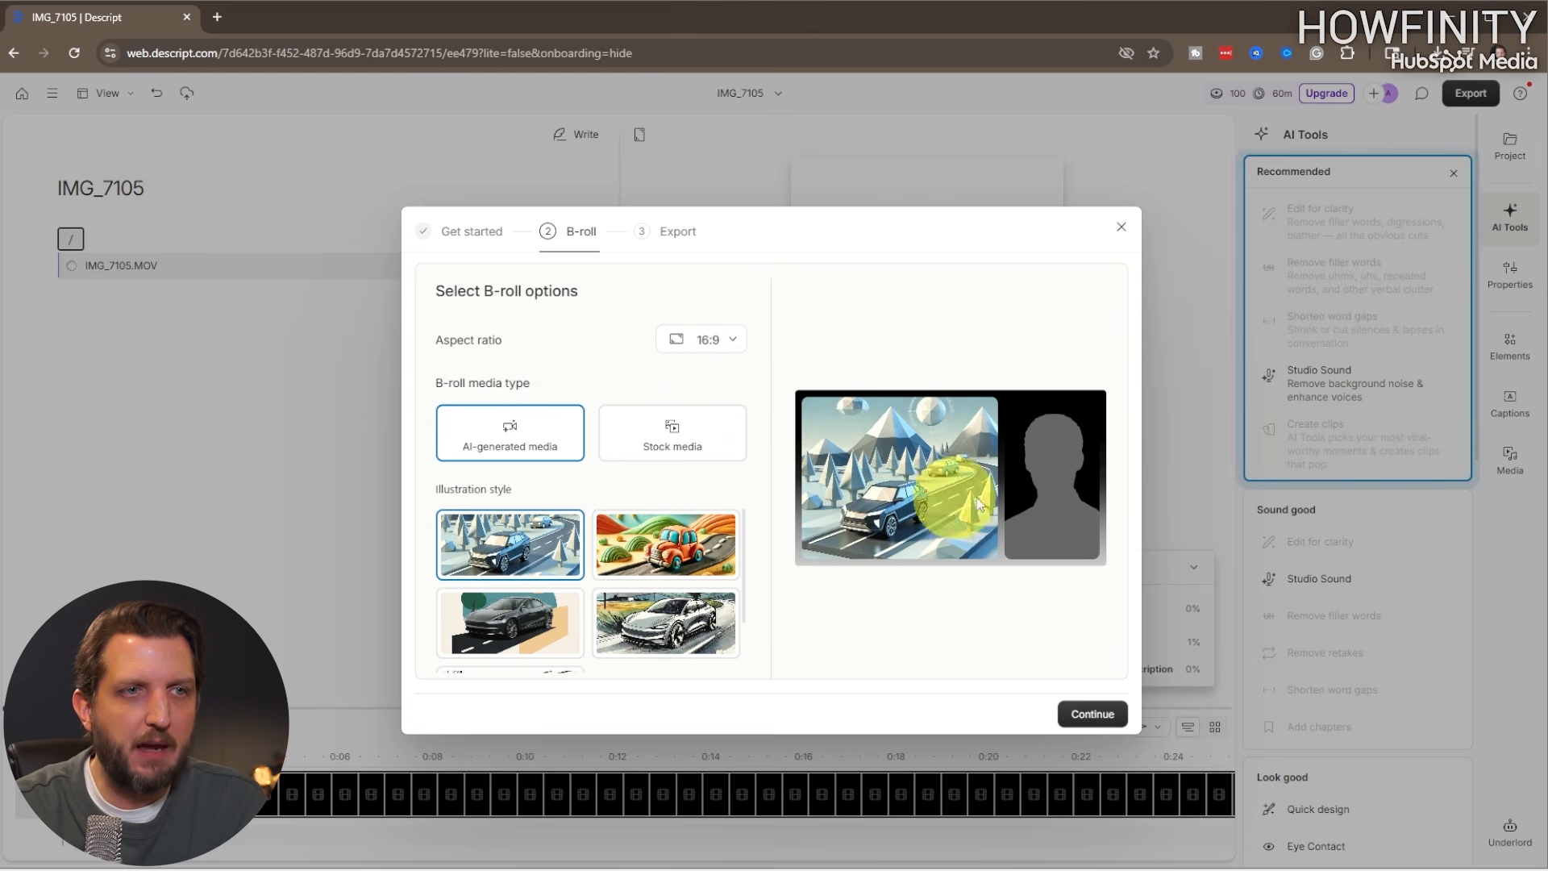
{"action": "left_click", "coordinate": [711, 337]}
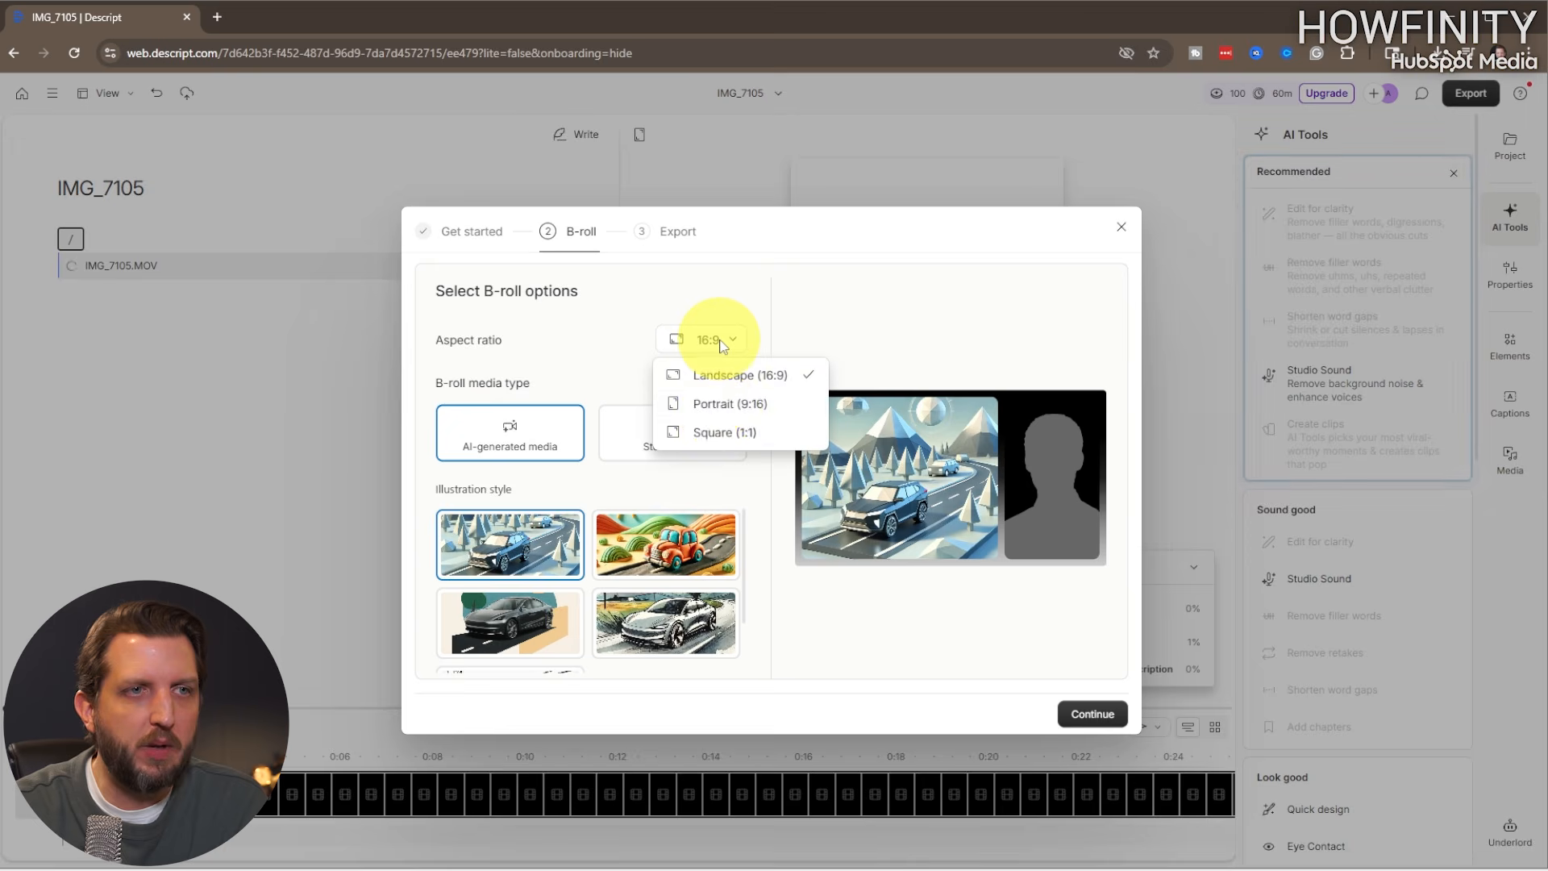
{"action": "left_click", "coordinate": [723, 411]}
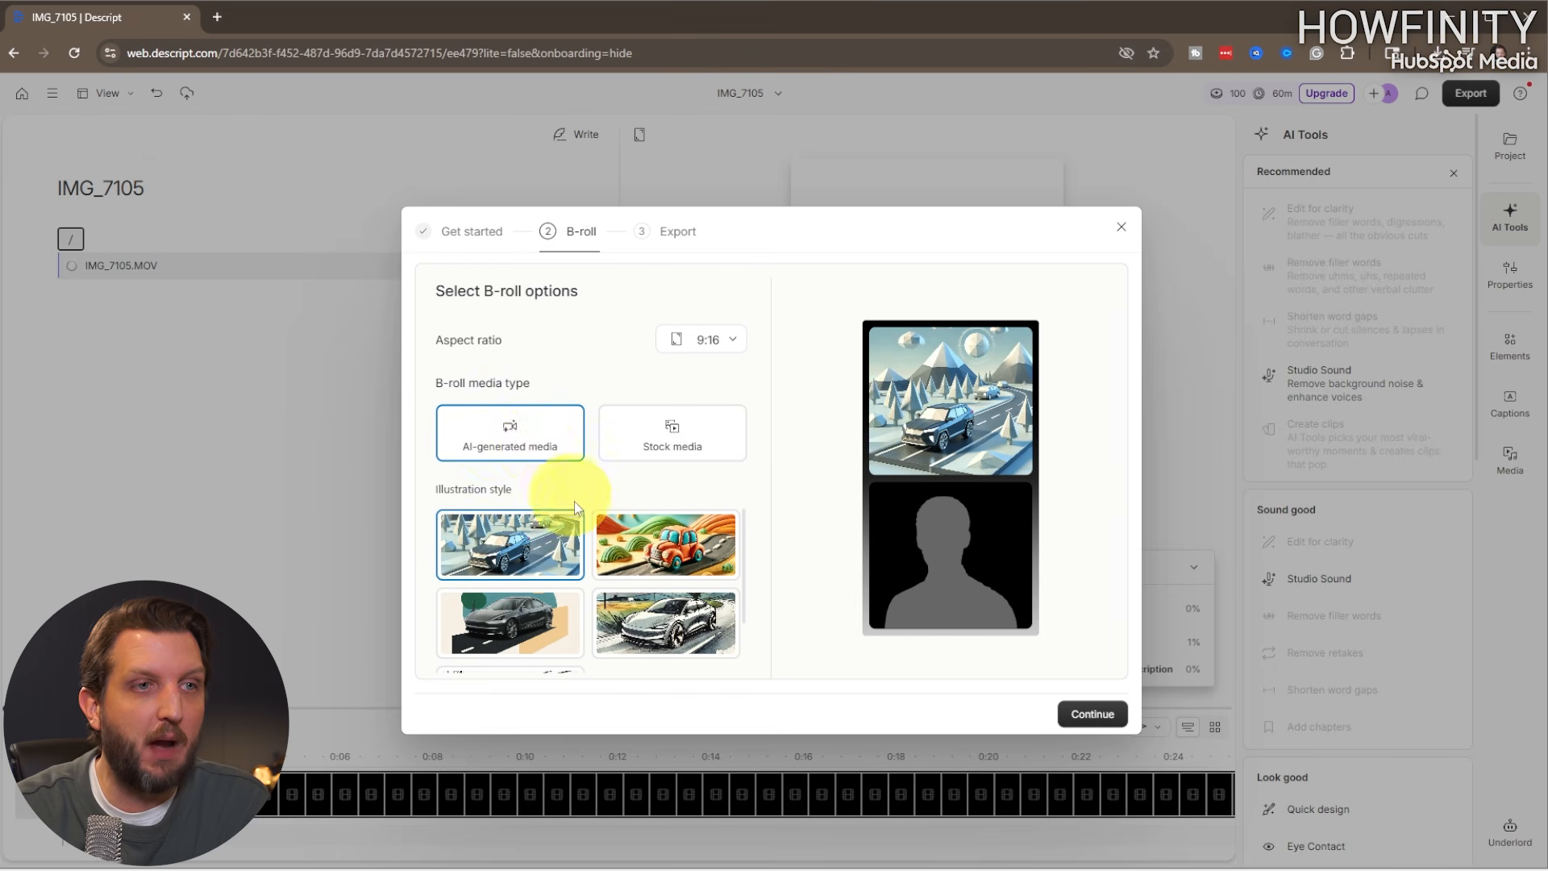
{"action": "left_click", "coordinate": [677, 436]}
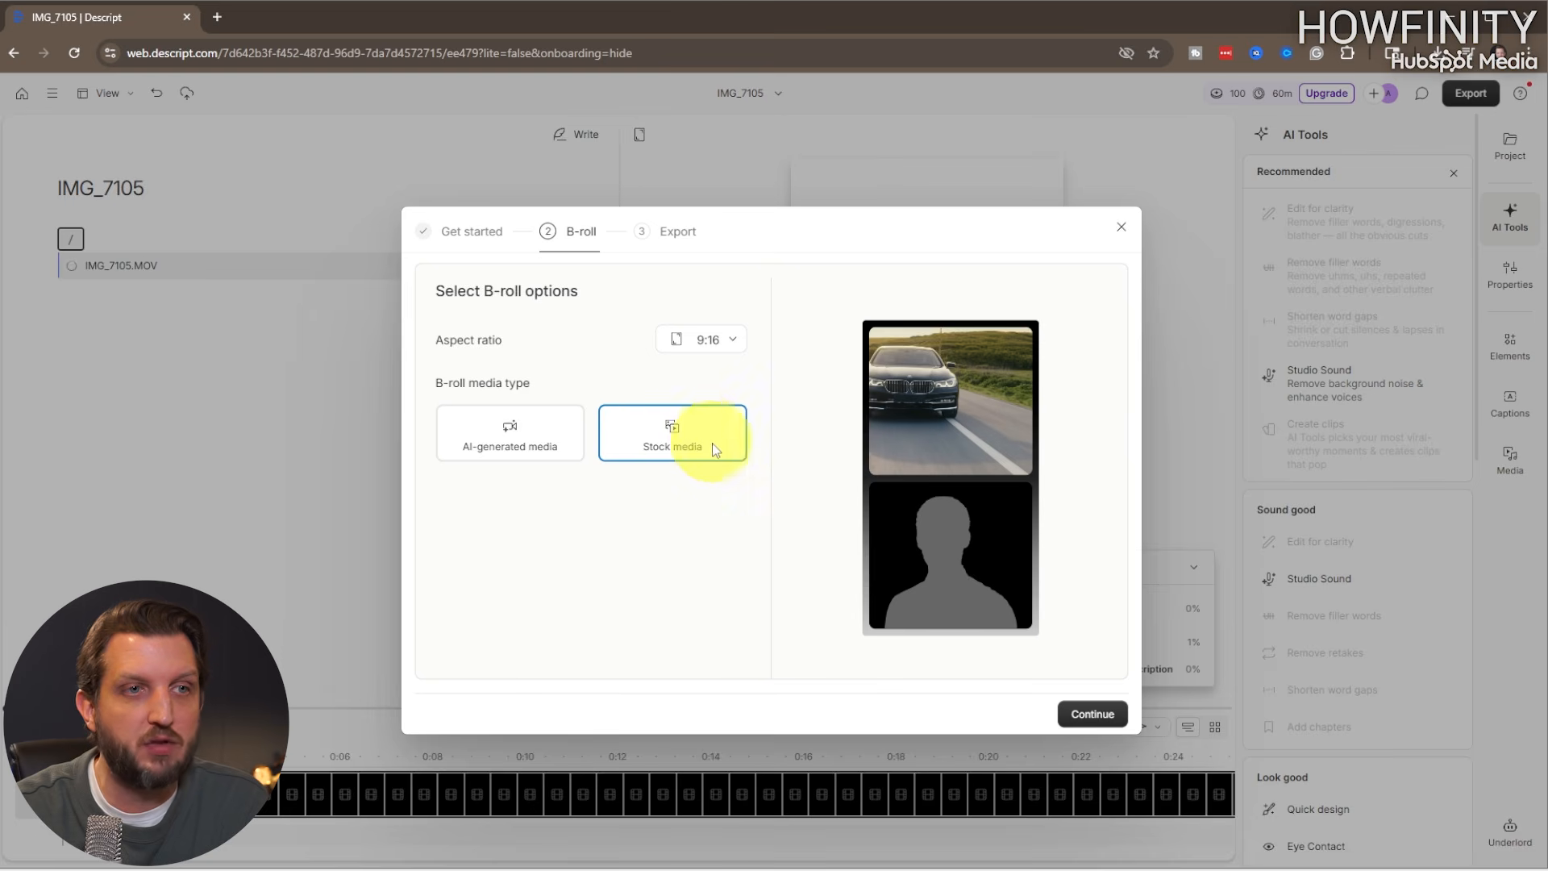
{"action": "left_click", "coordinate": [1094, 714]}
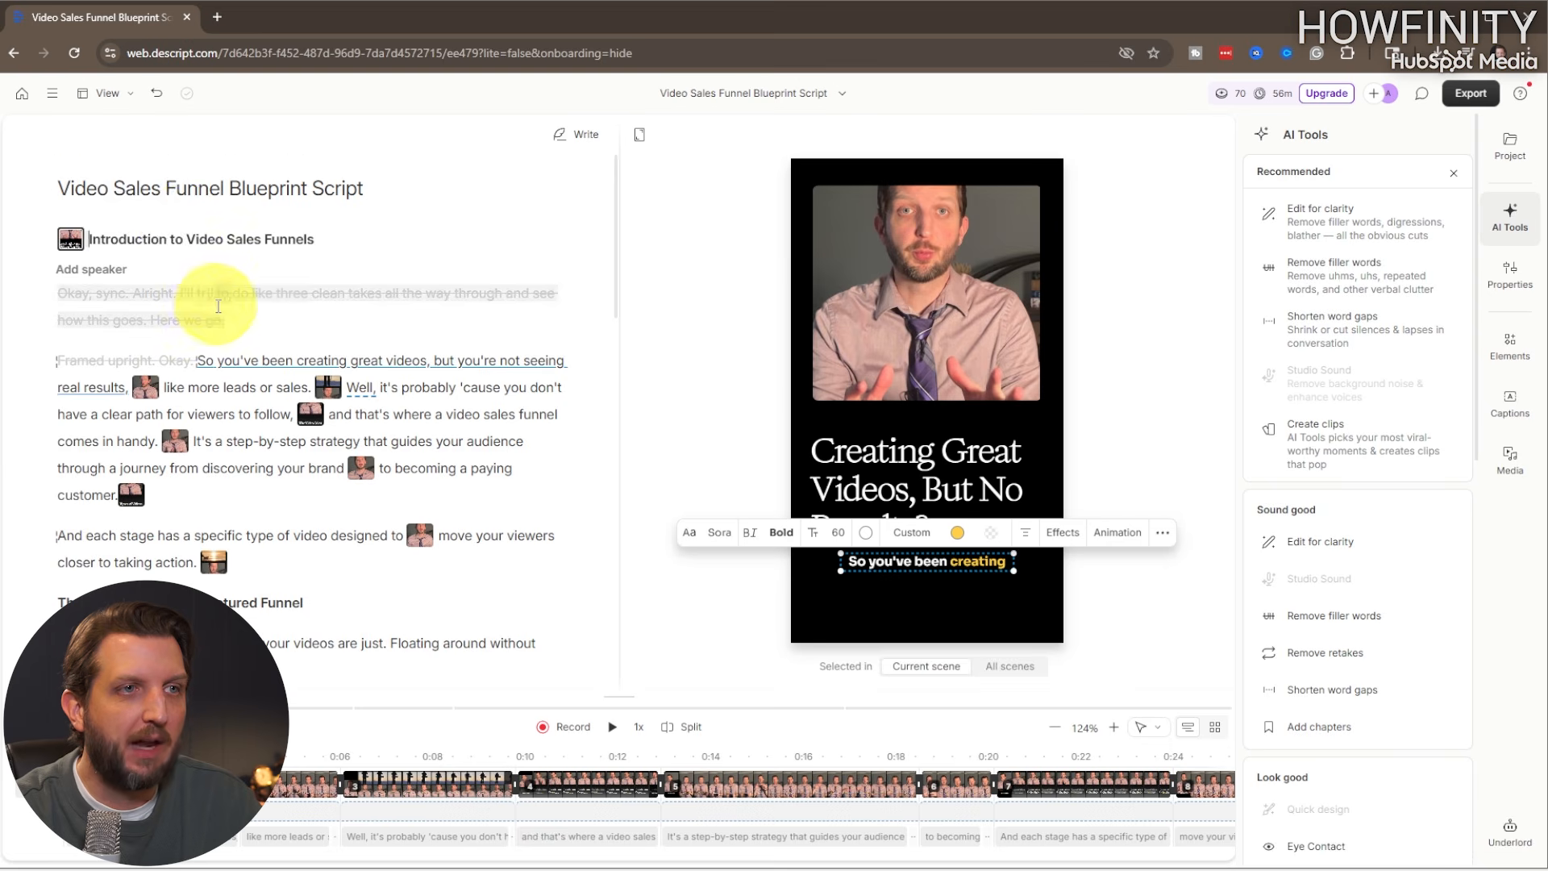
Review the generated transcript and play back the opening scenes of the video
{"action": "scroll", "coordinate": [217, 306], "scroll_direction": "down", "scroll_amount": 7}
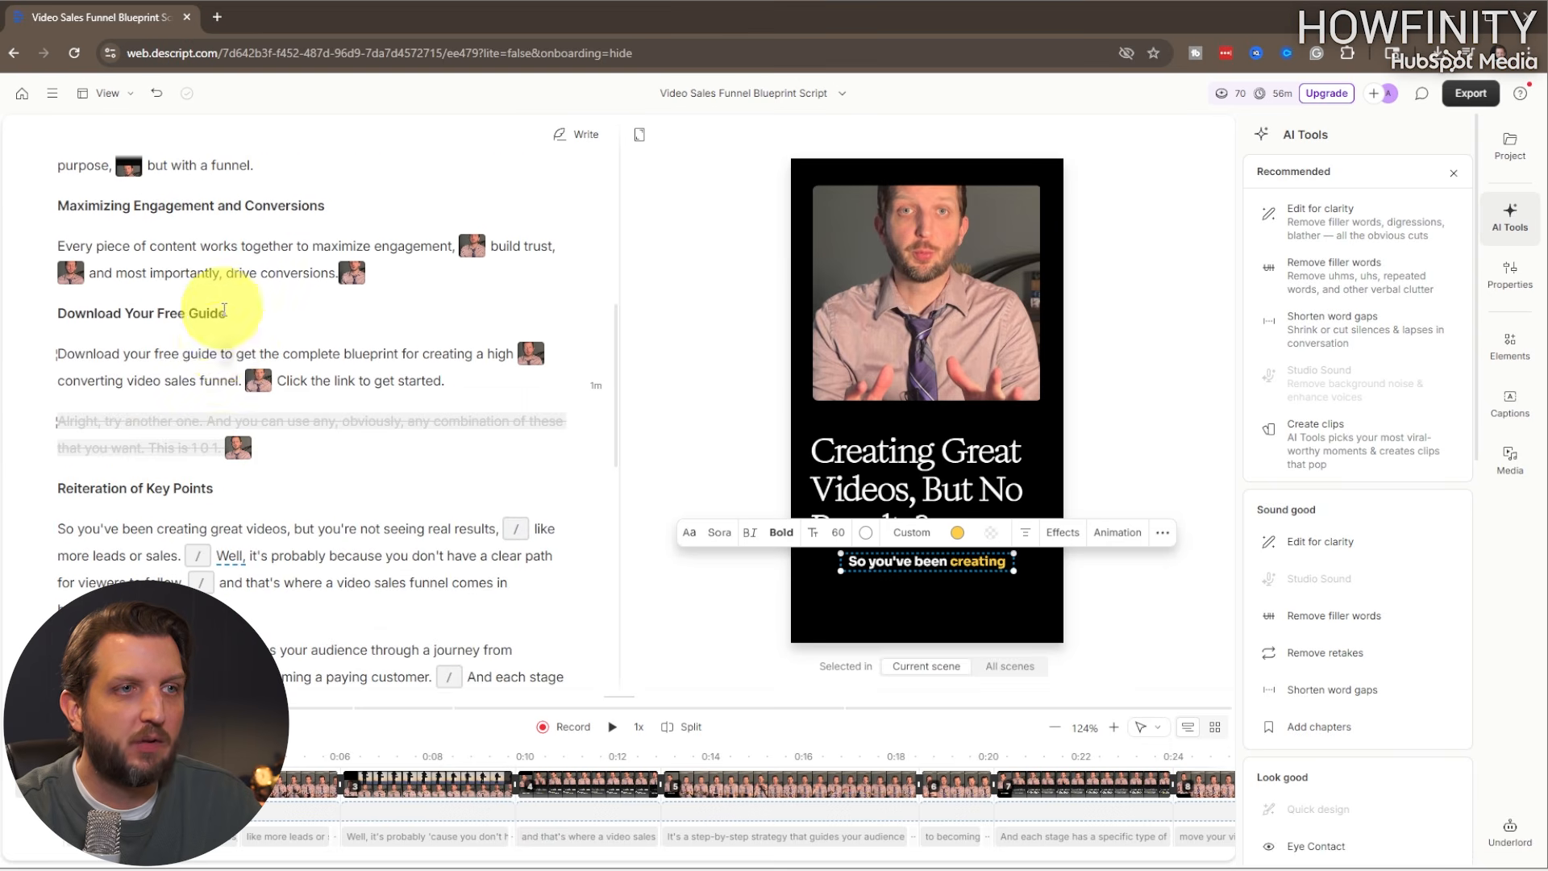
{"action": "scroll", "coordinate": [274, 496], "scroll_direction": "down", "scroll_amount": 1}
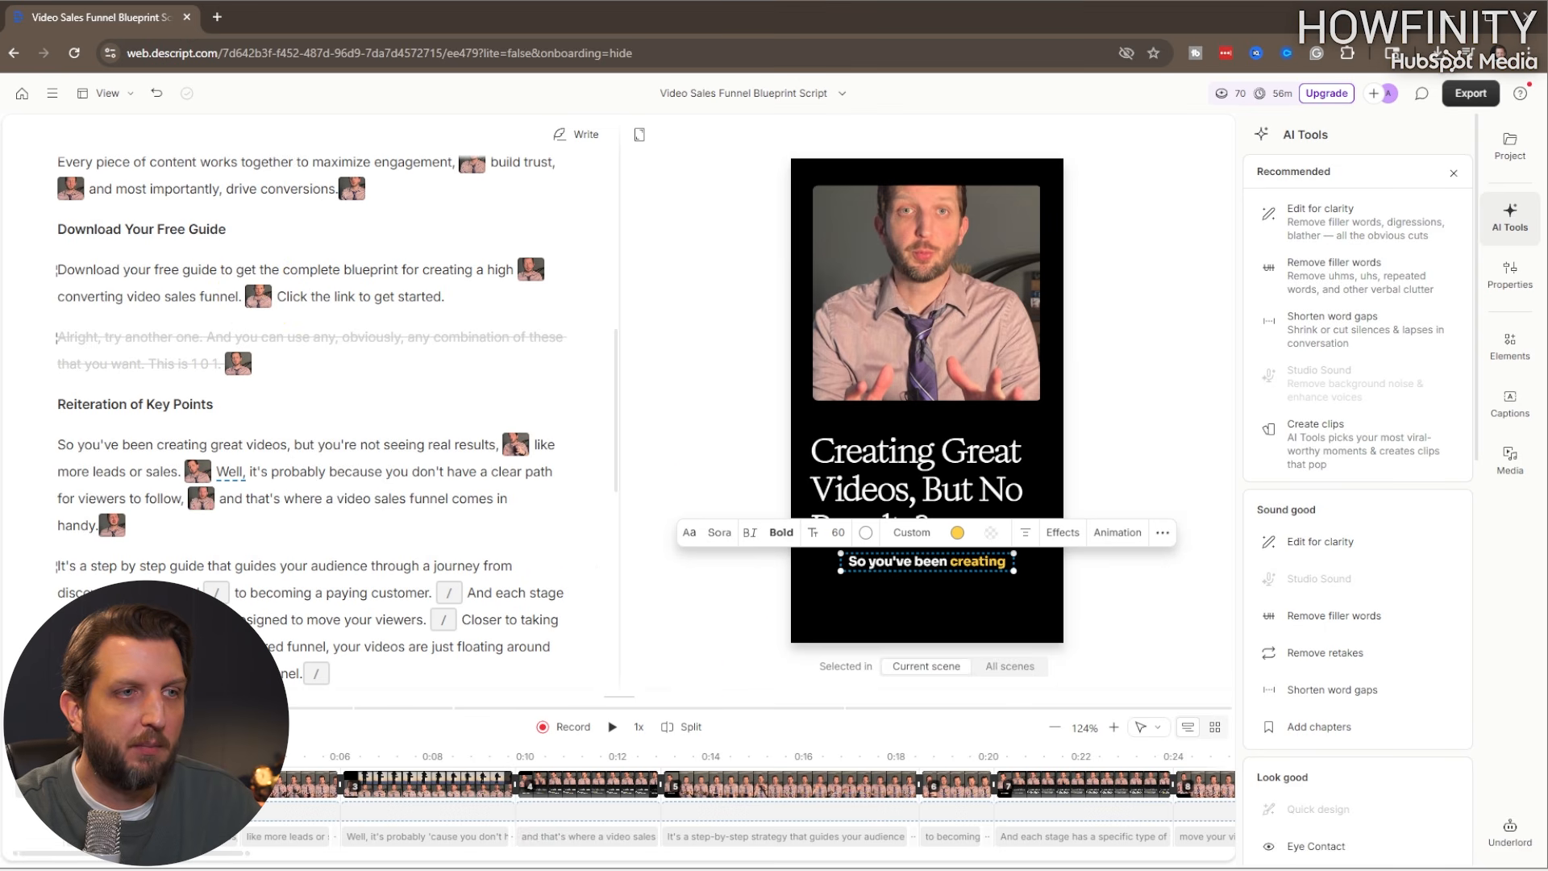
{"action": "left_click", "coordinate": [206, 757]}
{"action": "left_click", "coordinate": [613, 728]}
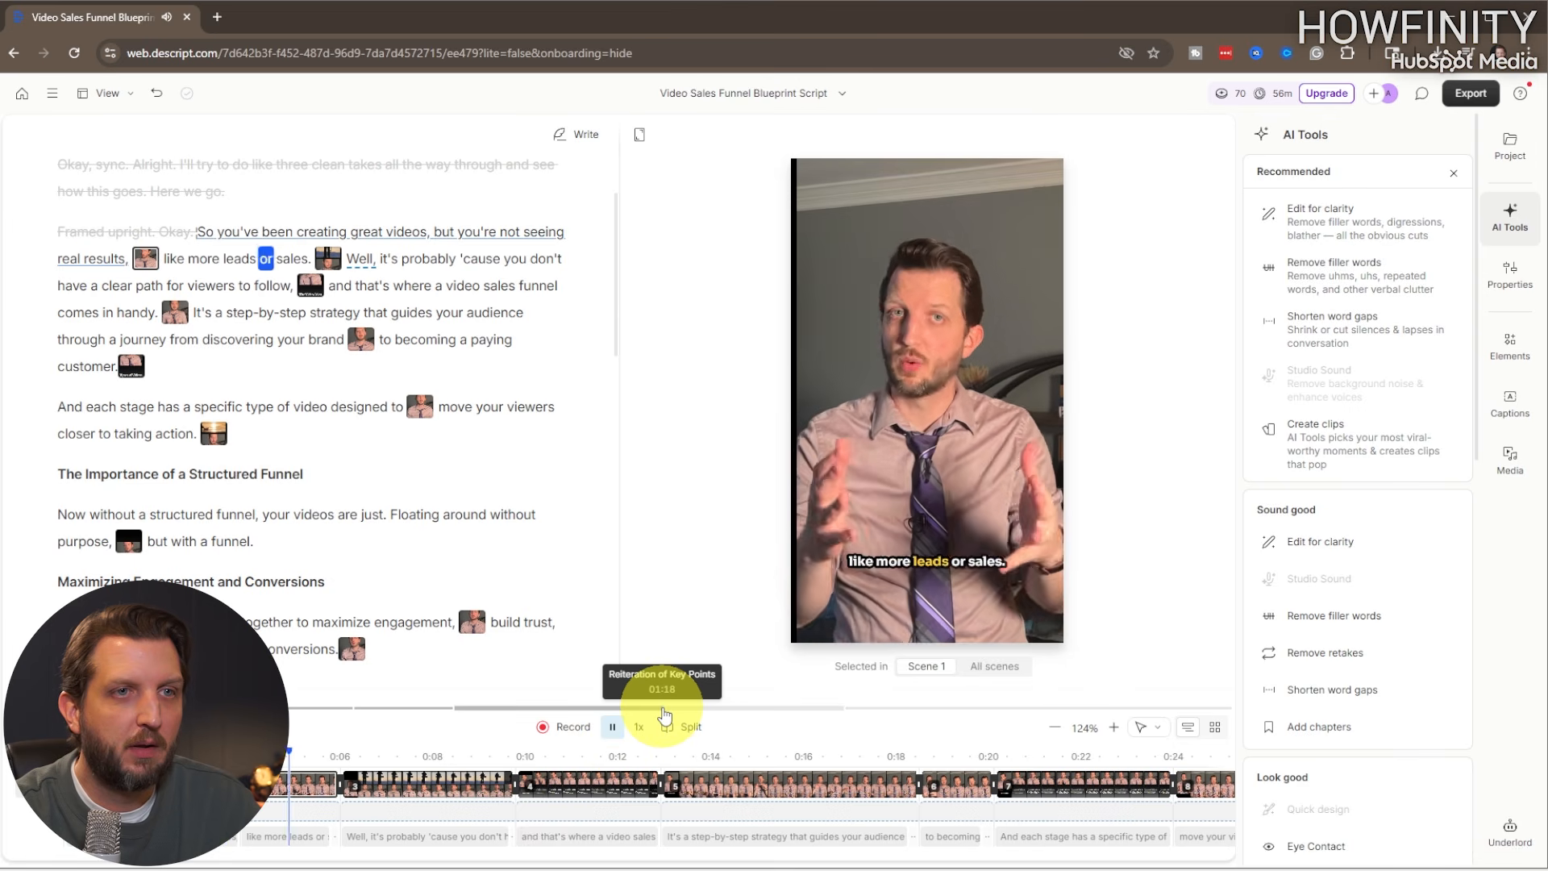
{"action": "left_click", "coordinate": [613, 728]}
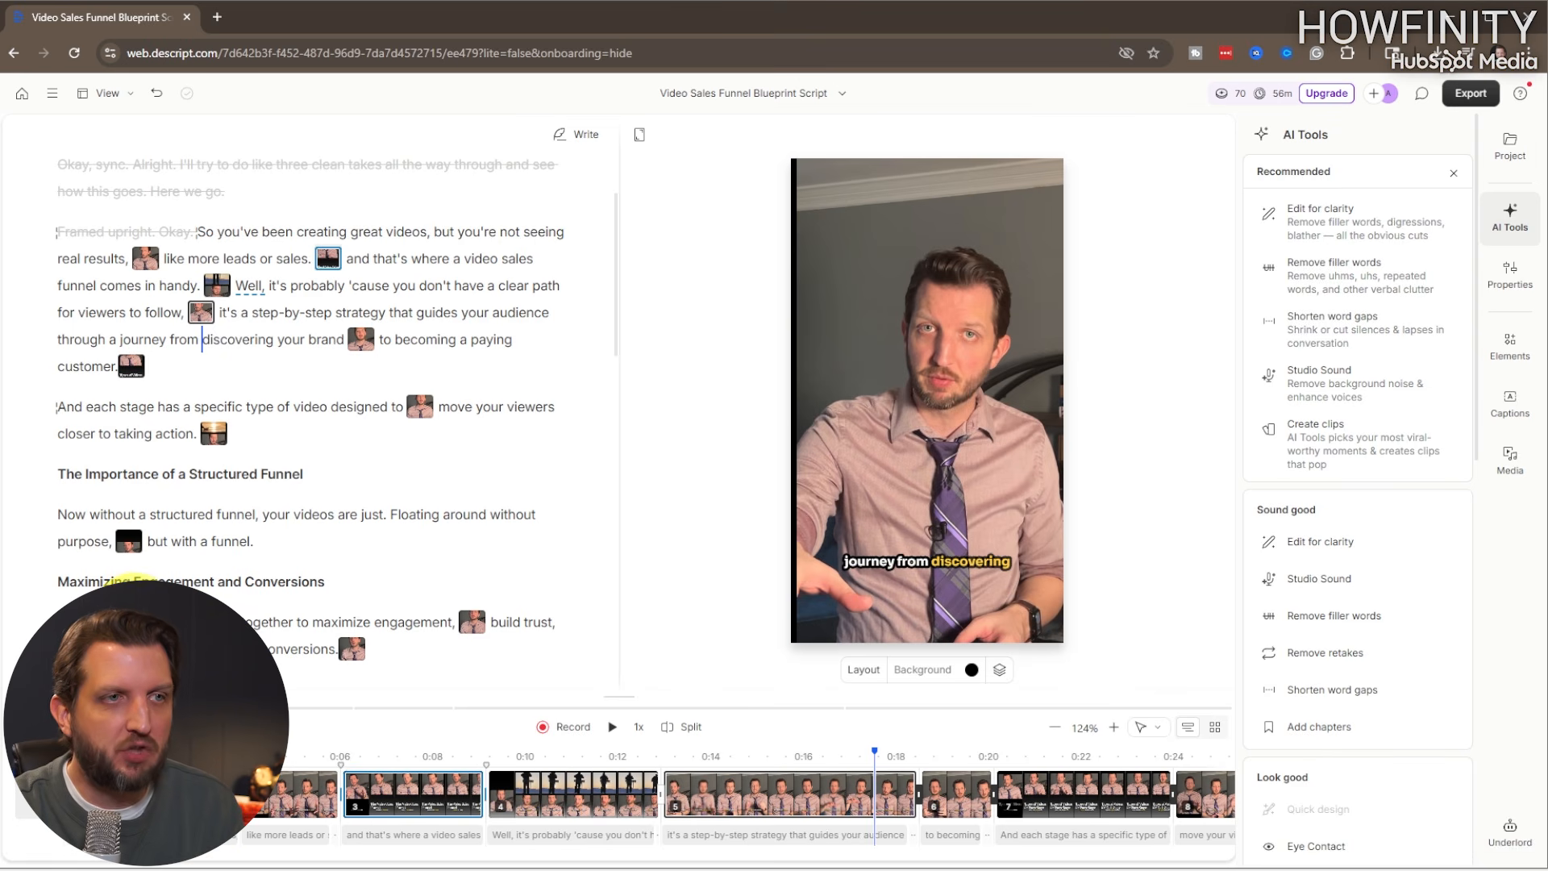
Delete the paragraph starting "Every piece of content works together" under Reiteration of Key Points from the transcript
{"action": "left_click", "coordinate": [116, 621]}
{"action": "scroll", "coordinate": [347, 488], "scroll_direction": "down", "scroll_amount": 5}
{"action": "mouse_move", "coordinate": [201, 391]}
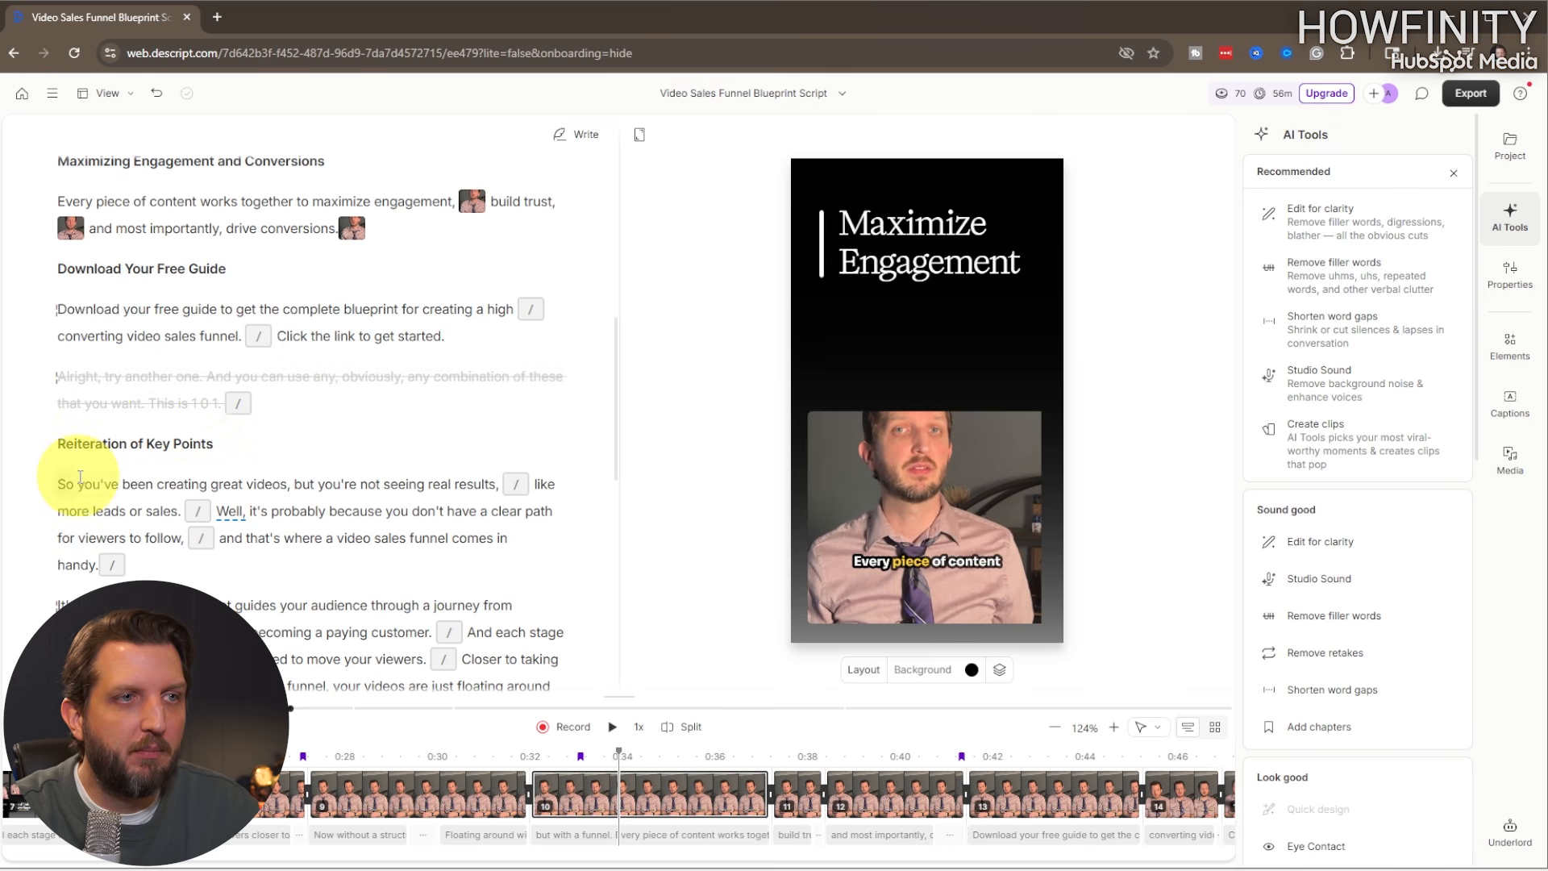
{"action": "scroll", "coordinate": [81, 477], "scroll_direction": "down", "scroll_amount": 2}
{"action": "scroll", "coordinate": [84, 480], "scroll_direction": "down", "scroll_amount": 5}
{"action": "scroll", "coordinate": [84, 479], "scroll_direction": "up", "scroll_amount": 3}
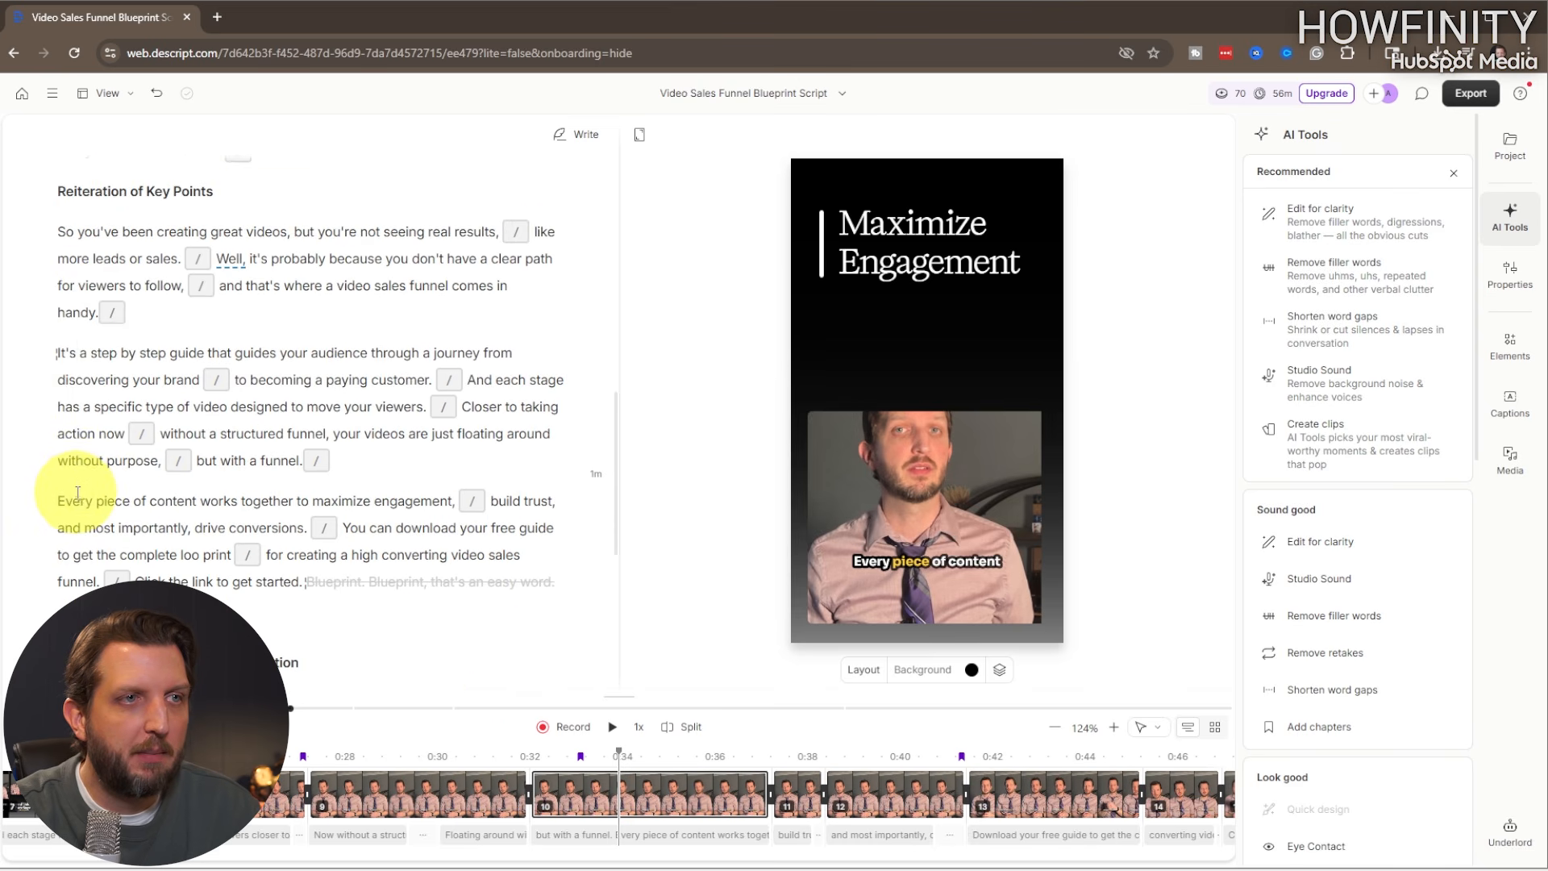
{"action": "left_click", "coordinate": [58, 500]}
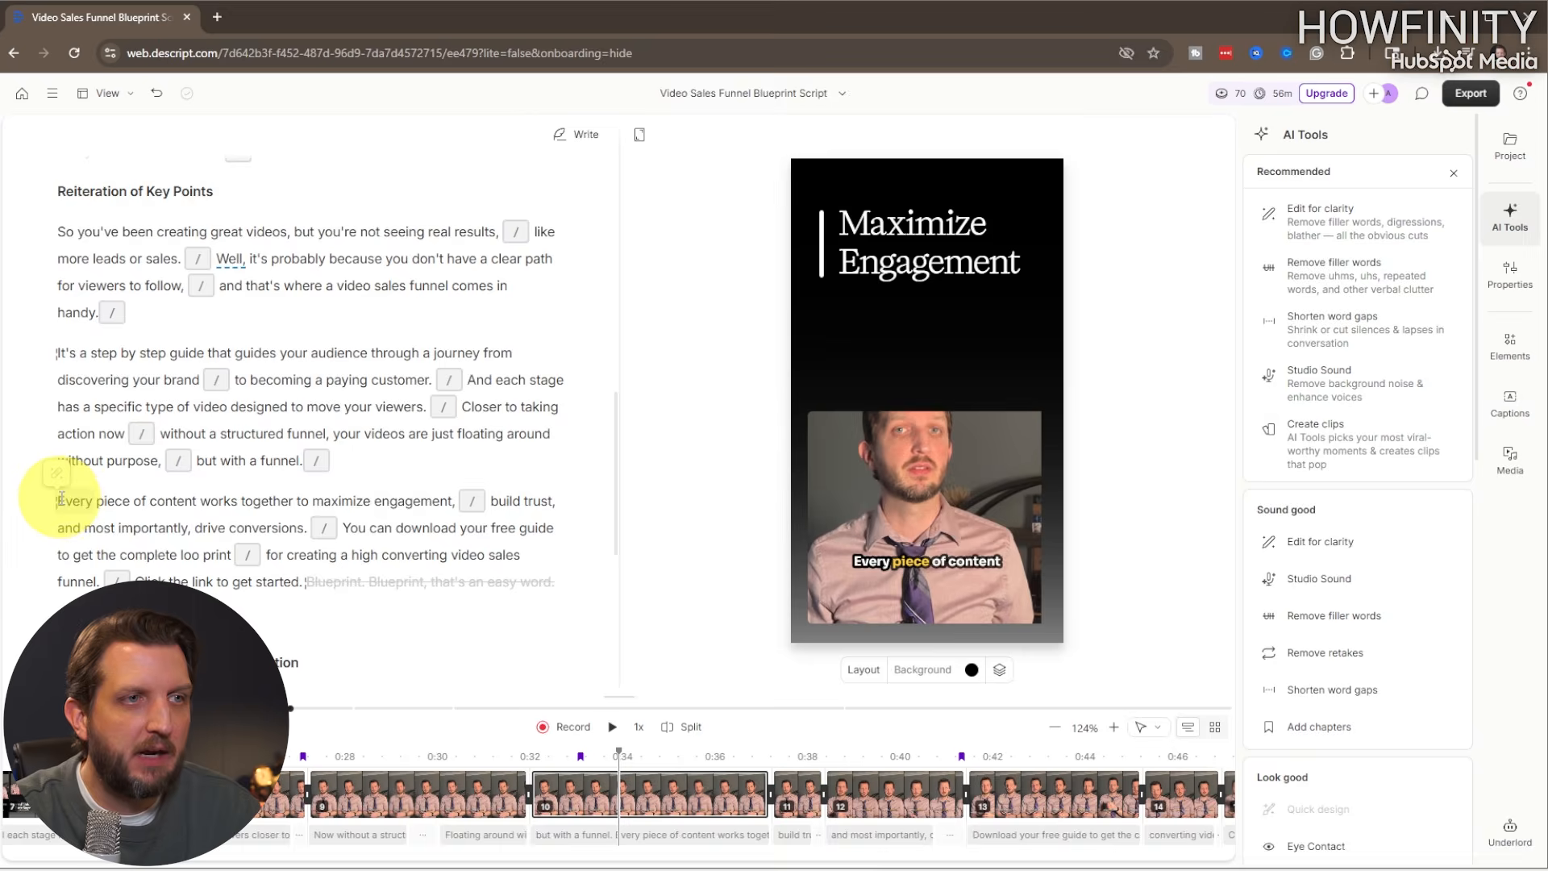
{"action": "triple_click", "coordinate": [268, 532]}
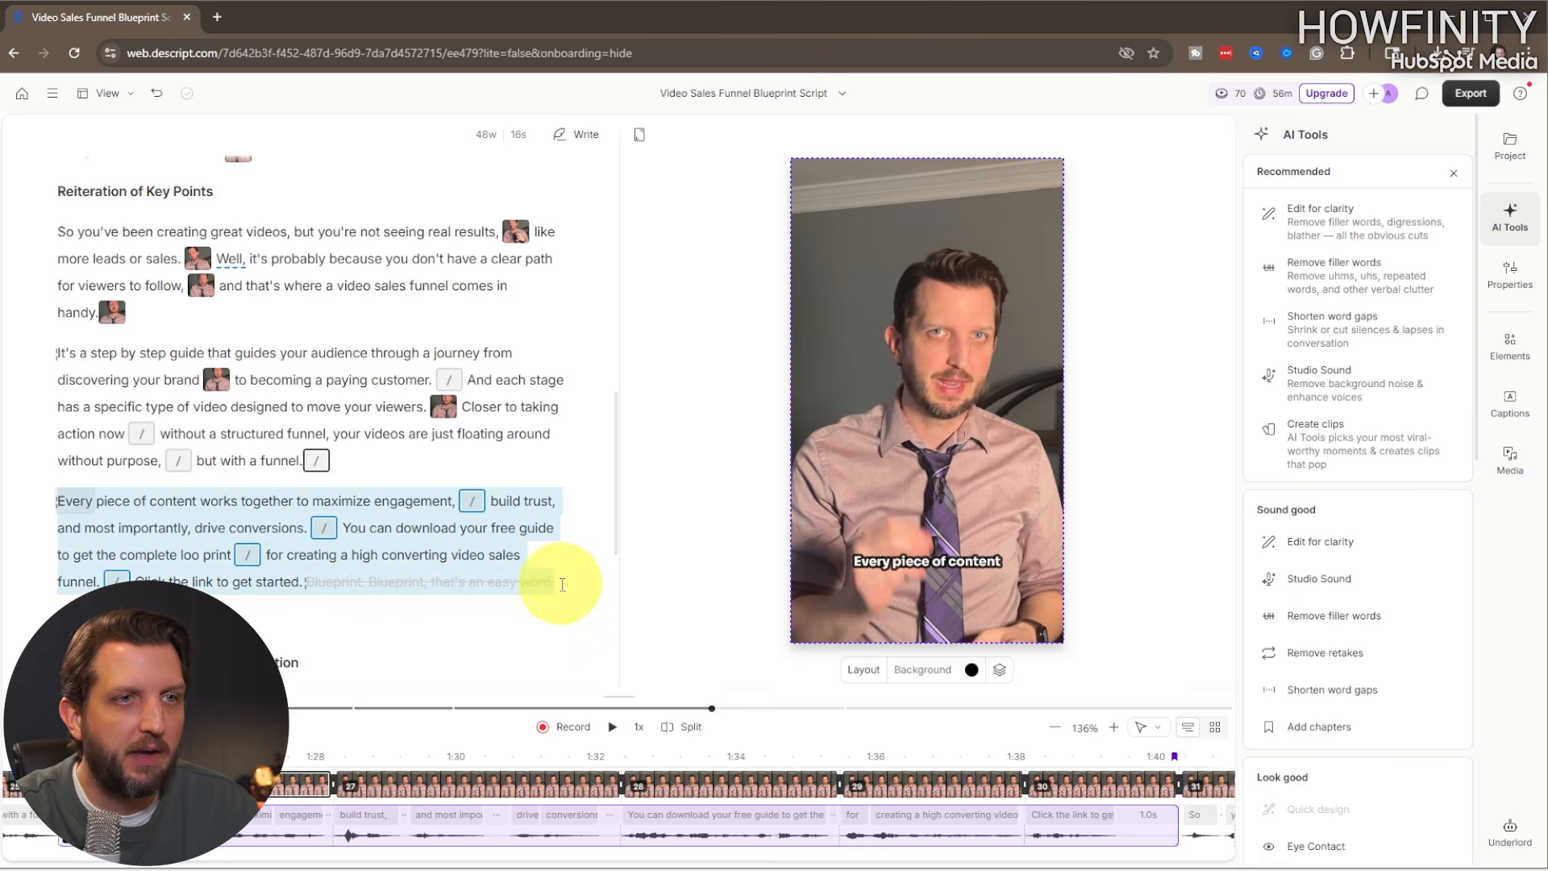
{"action": "key", "text": "BackSpace"}
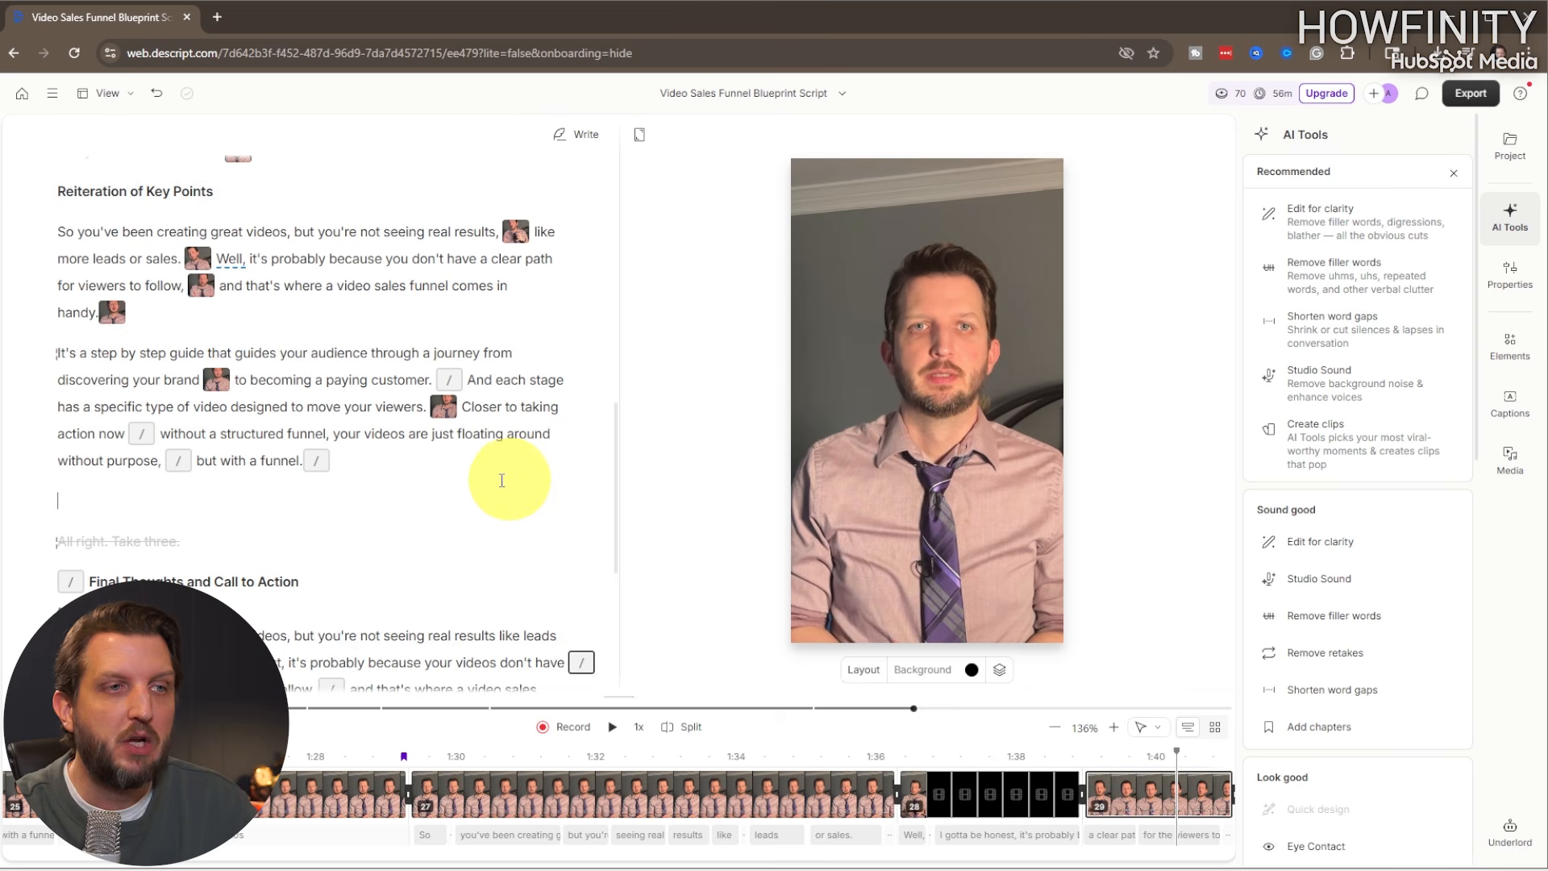
{"action": "scroll", "coordinate": [484, 479], "scroll_direction": "up", "scroll_amount": 2}
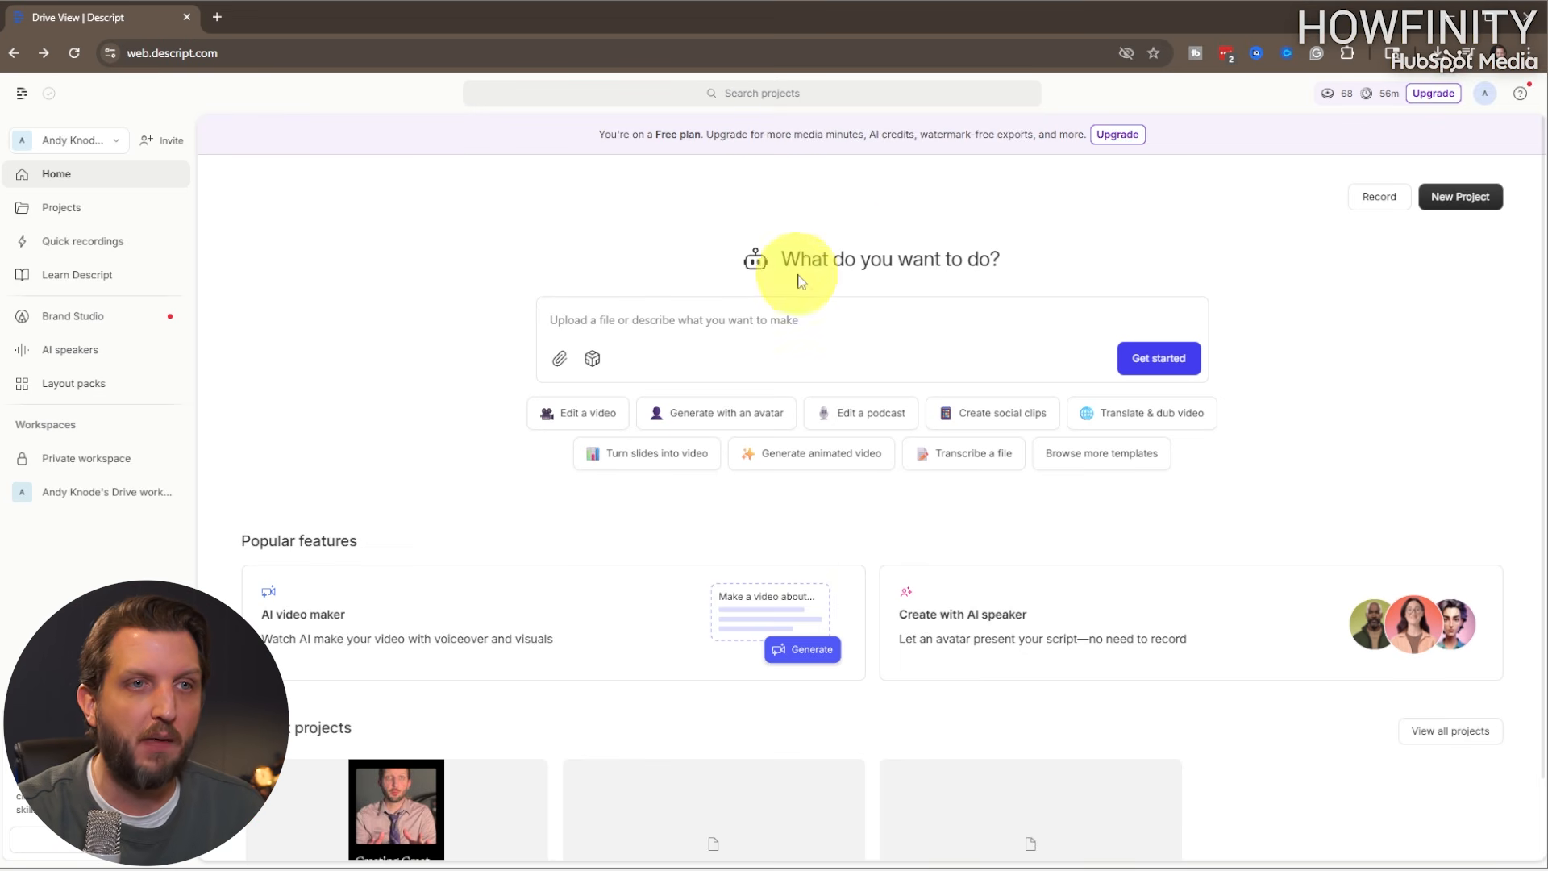
Start a Create social clips project and upload MM107_The Best Types of Videos for the Consideration Stage_LM06_web_v01 from the Original Talking Heads folder
{"action": "left_click", "coordinate": [996, 413]}
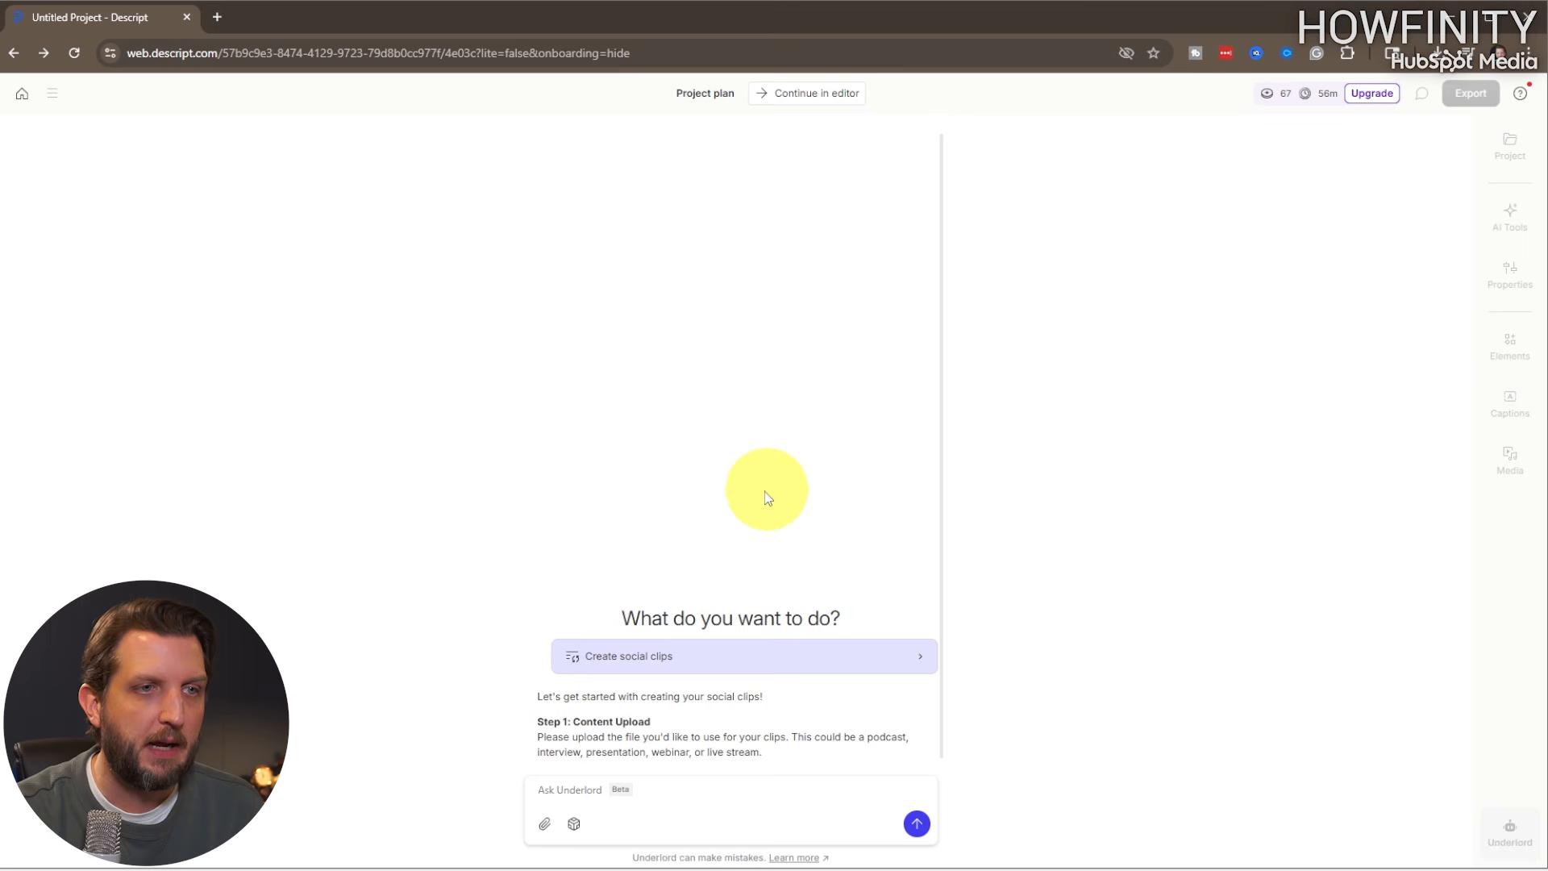
{"action": "left_click", "coordinate": [545, 825]}
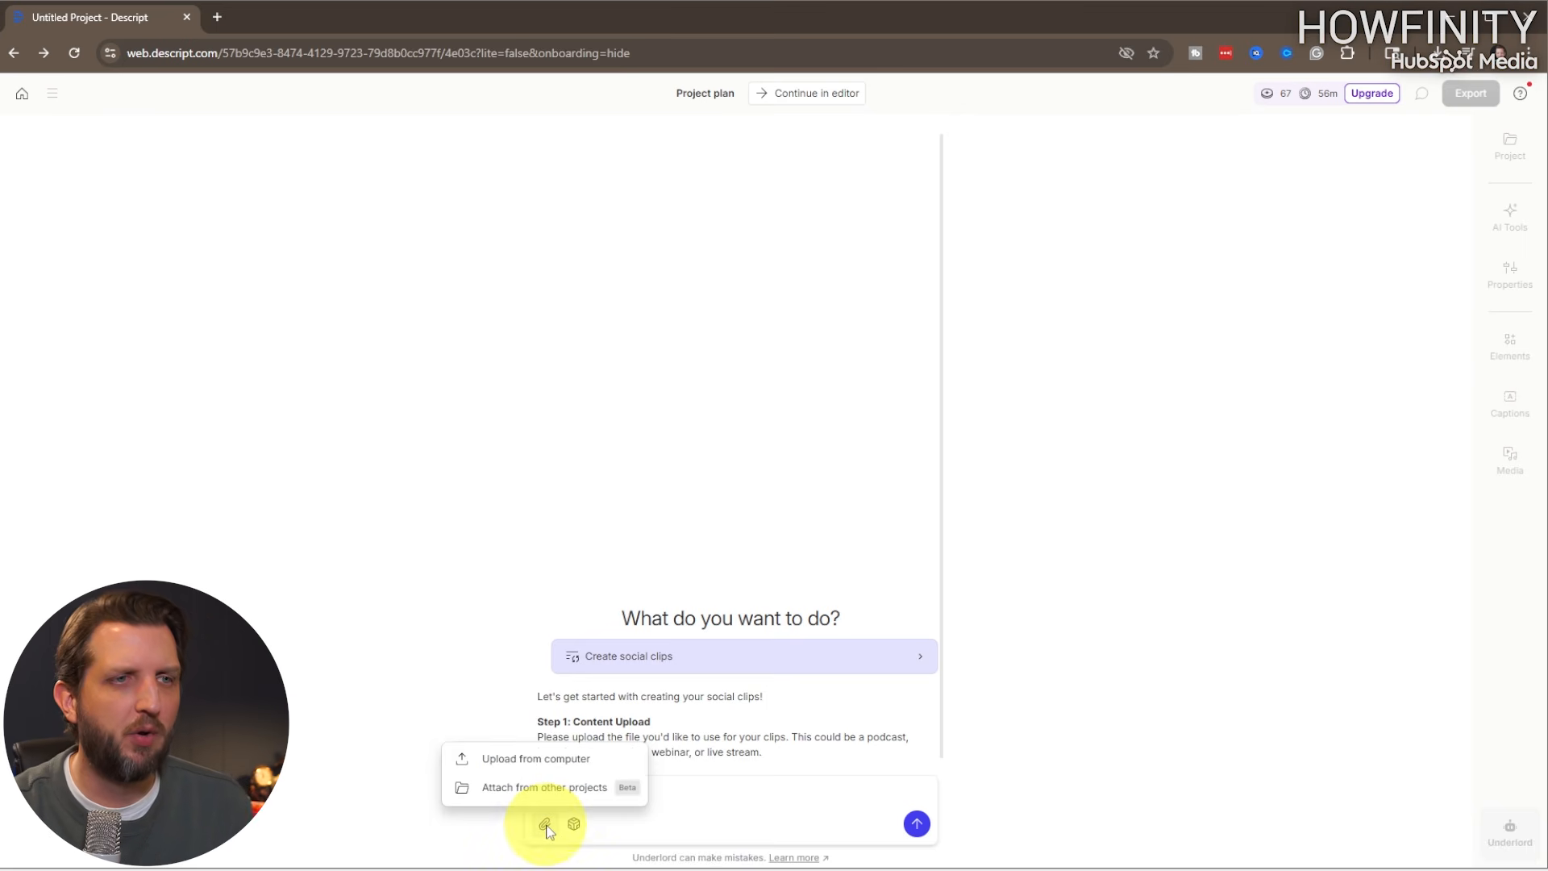
{"action": "left_click", "coordinate": [540, 758]}
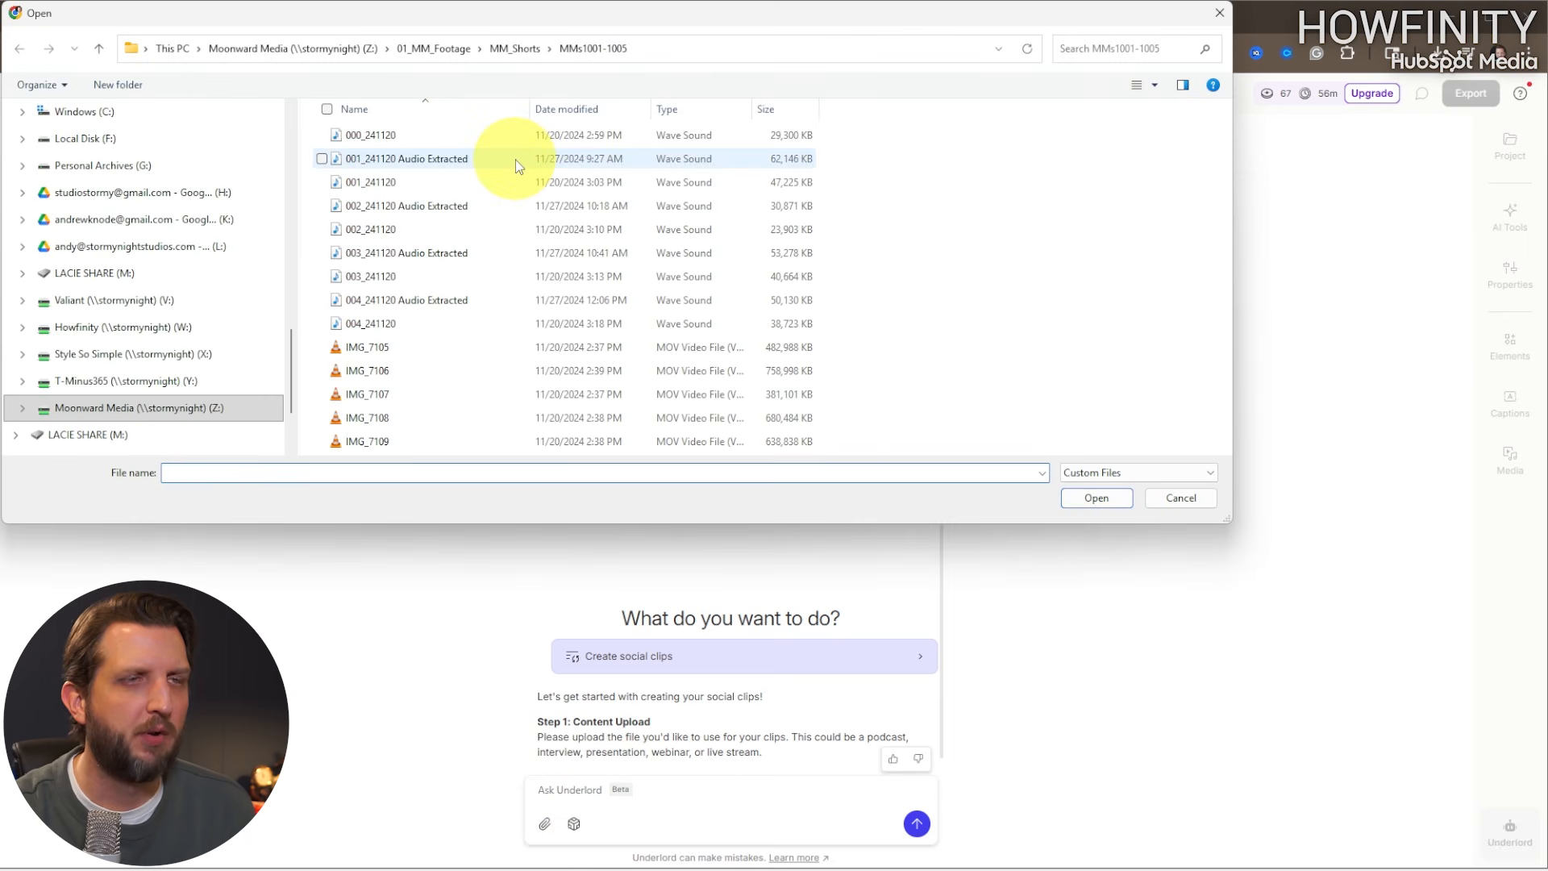
{"action": "left_click", "coordinate": [435, 49]}
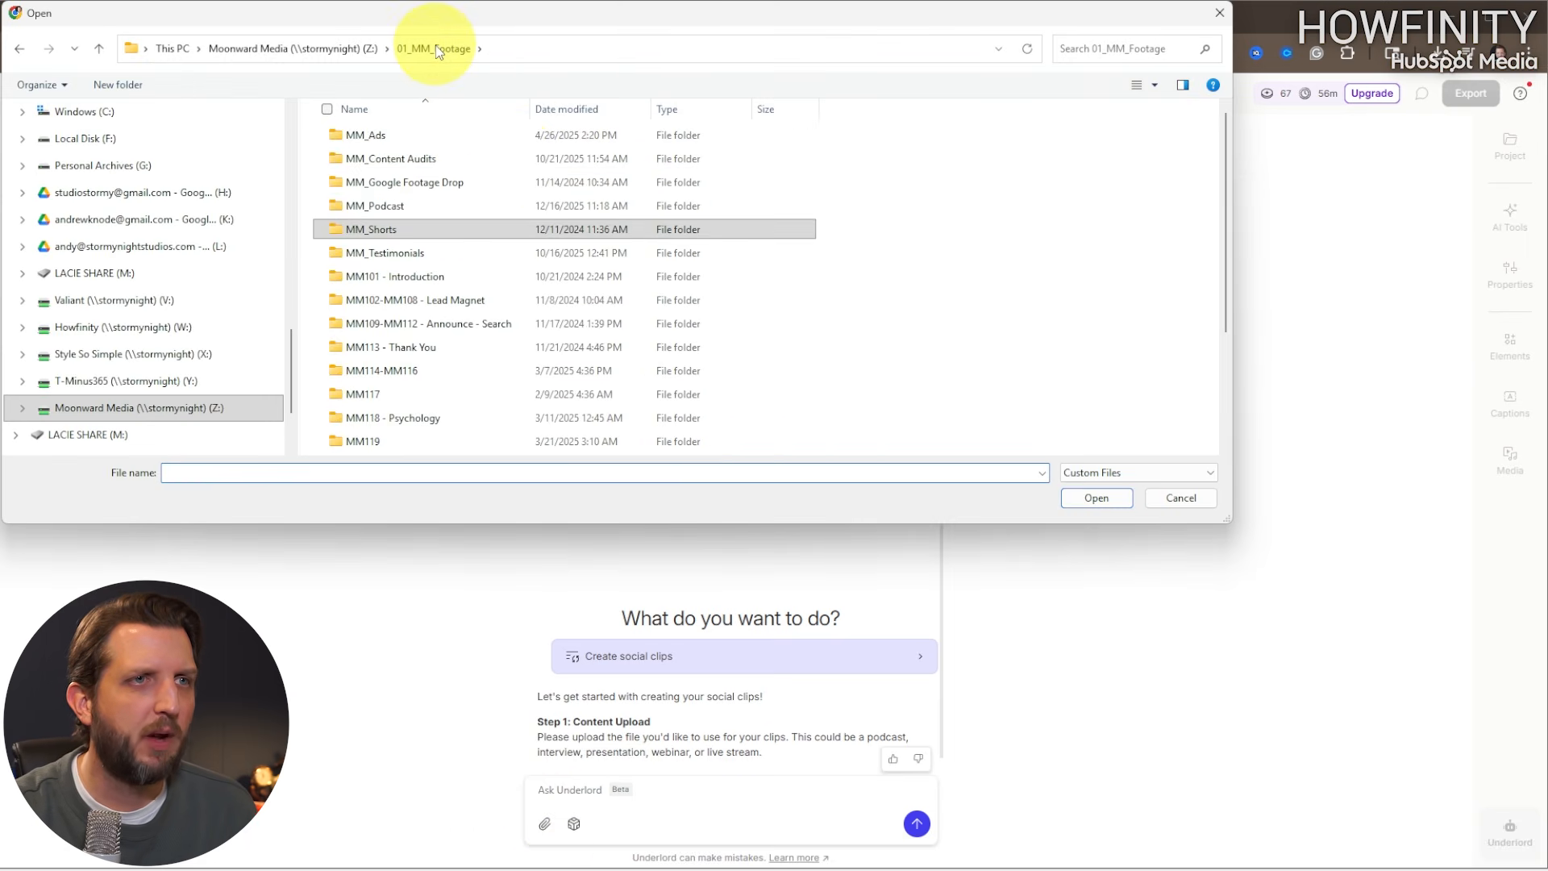
{"action": "left_click", "coordinate": [484, 277]}
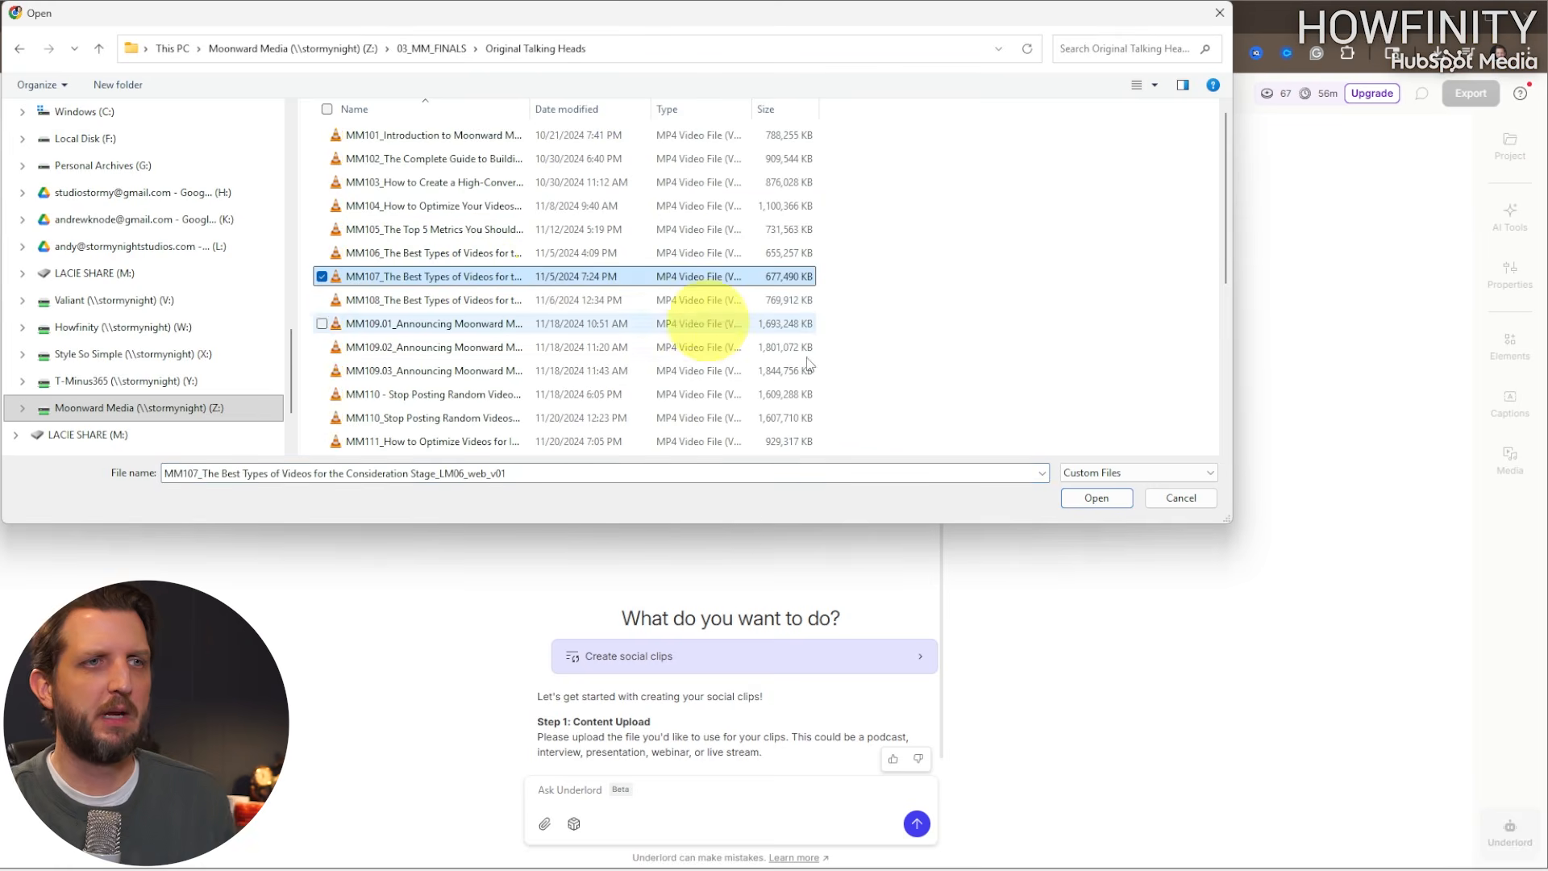
{"action": "left_click", "coordinate": [1096, 497]}
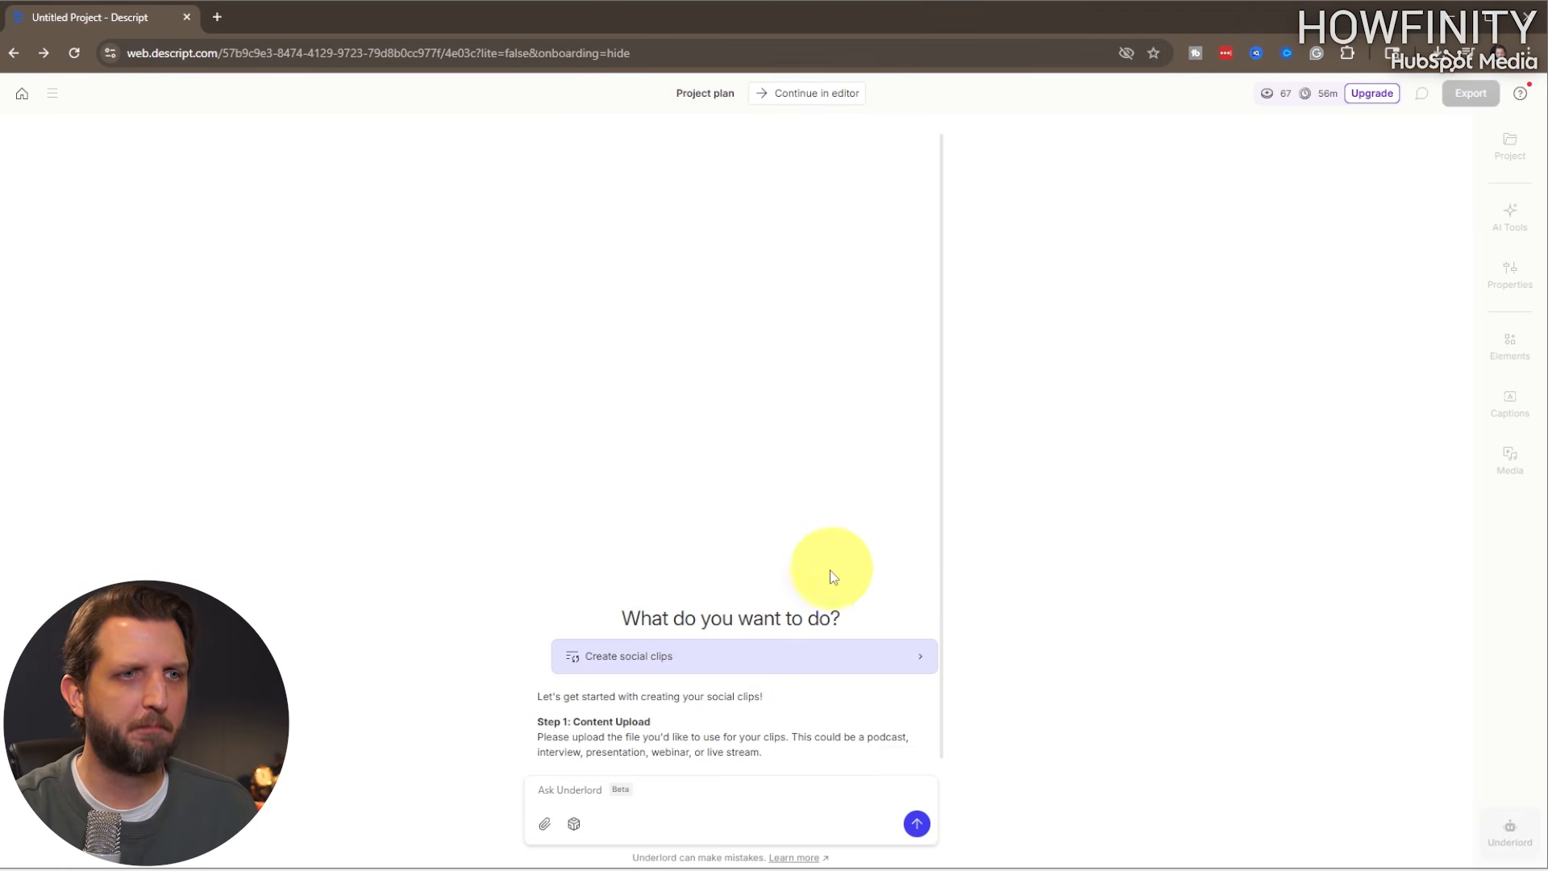